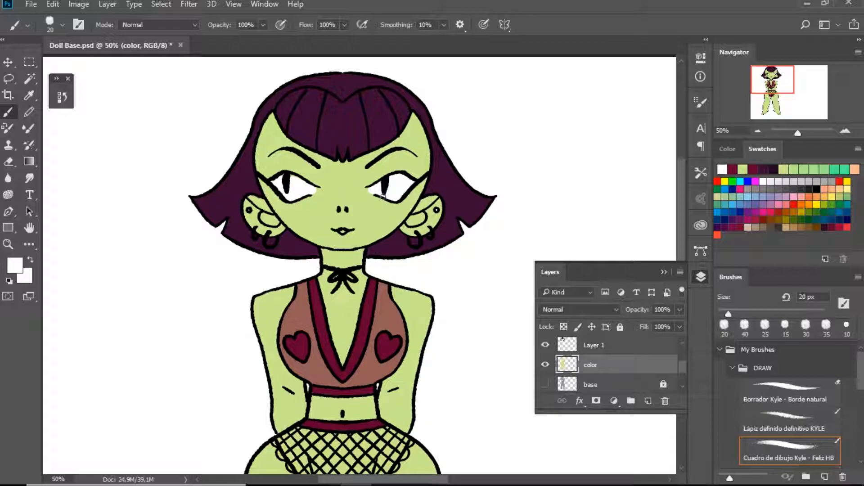
Step: Add a new layer above the color layer and dab white onto the mouth
right_click(343, 231)
key("Escape")
left_click(648, 401)
left_click_drag(343, 231, 343, 232)
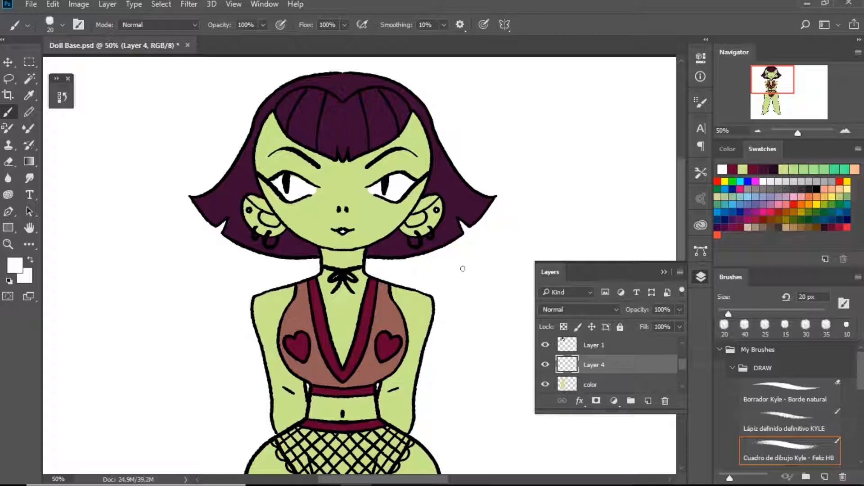
Step: Paint the lips crimson with a 45 px brush on the new layer
left_click(844, 227)
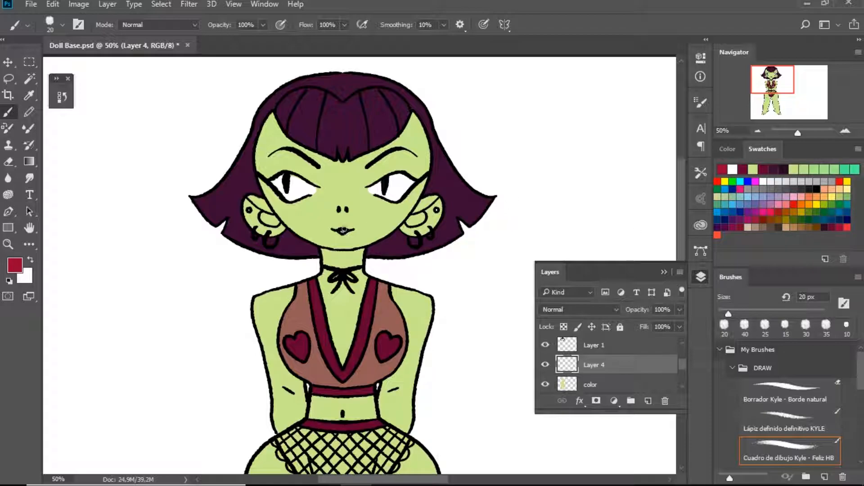
key("bracketright")
key("bracketright")
key("bracketright")
key("bracketright")
key("bracketright")
left_click_drag(344, 231, 343, 232)
Step: Paint the mouth opening between the lips white with a 15 px brush
left_click(732, 169)
key("bracketleft")
key("bracketleft")
key("bracketleft")
key("bracketleft")
key("bracketleft")
key("bracketleft")
left_click_drag(340, 232, 345, 231)
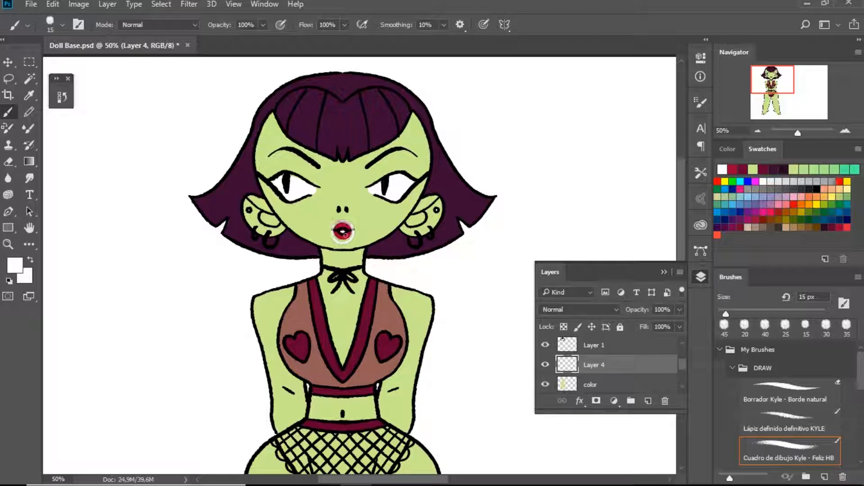
Step: Set the brush to crimson at 50 px and try painting the right-hand eye's iris freehand
left_click(840, 225)
key("bracketright")
key("bracketright")
key("bracketright")
key("bracketright")
key("bracketright")
key("bracketright")
key("bracketright")
left_click_drag(392, 188, 380, 185)
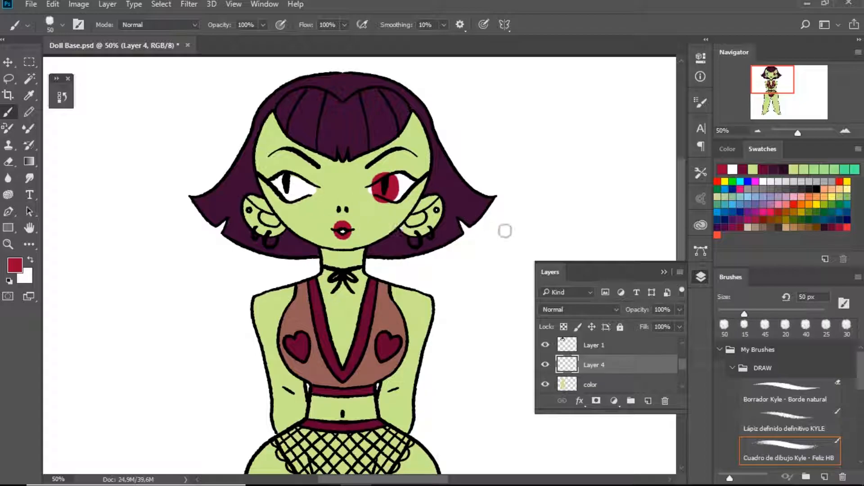
key("ctrl+z")
Step: Select the whites of both eyes on the color layer with the Magic Wand
key("w")
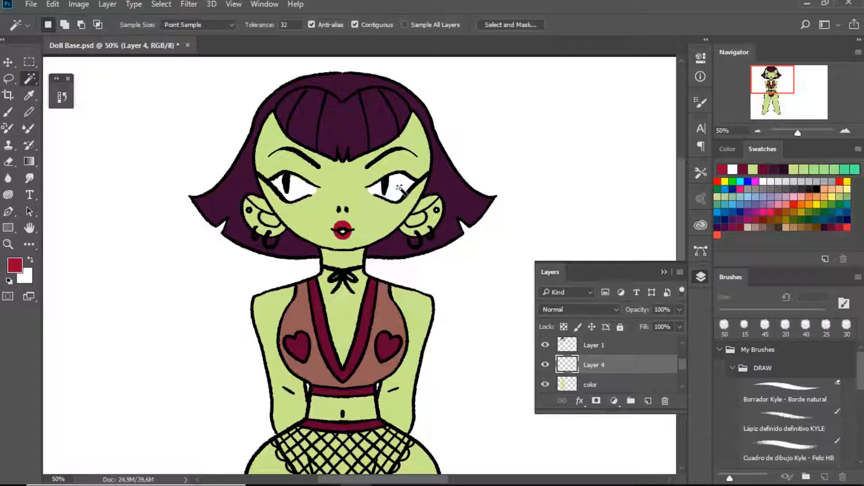
left_click(400, 198)
left_click(612, 383)
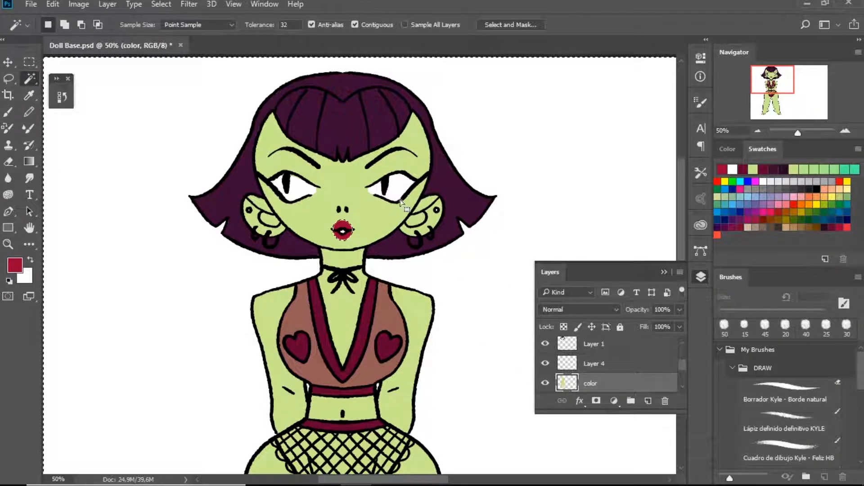
left_click(398, 188)
left_click(294, 193, "shift")
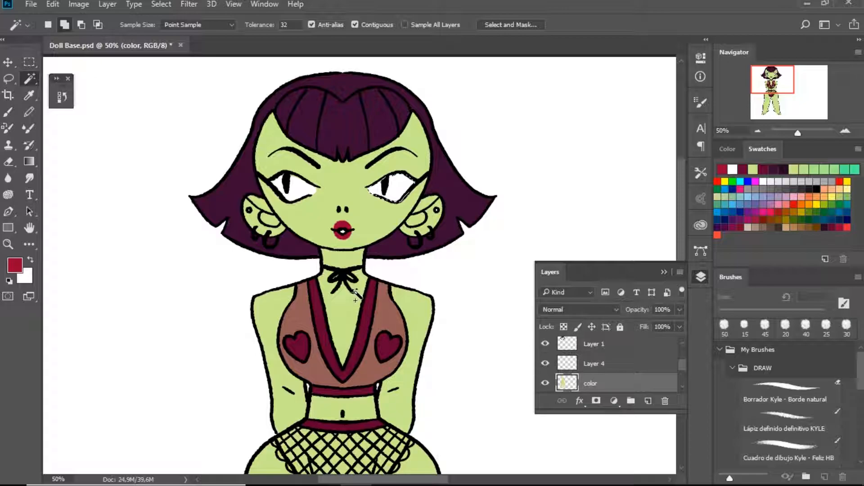
key("ctrl+d")
Step: Paint crimson irises in both eyes on Layer 4 within the selection, and clear the selection
mouse_move(506, 479)
left_click(594, 364)
key("b")
mouse_move(391, 178)
left_mouse_down()
mouse_move(383, 195)
mouse_move(386, 176)
mouse_move(392, 188)
mouse_move(383, 176)
left_mouse_up()
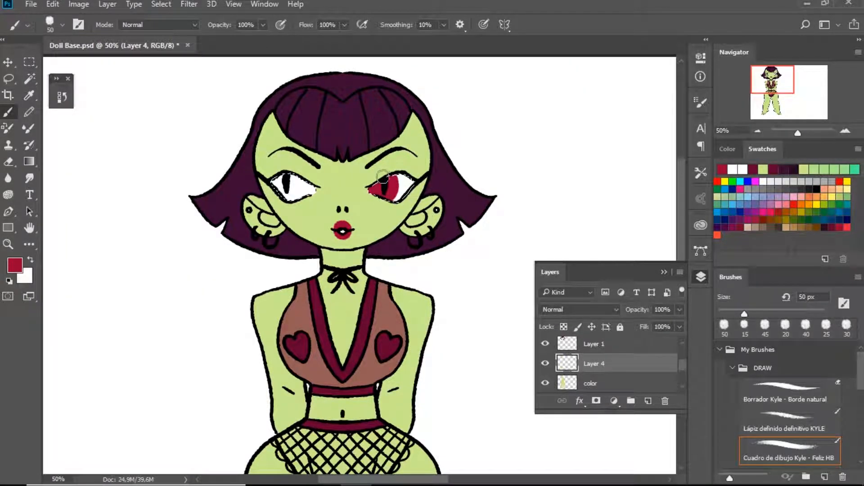
mouse_move(281, 184)
left_mouse_down()
mouse_move(292, 183)
mouse_move(279, 194)
left_mouse_up()
key("ctrl+d")
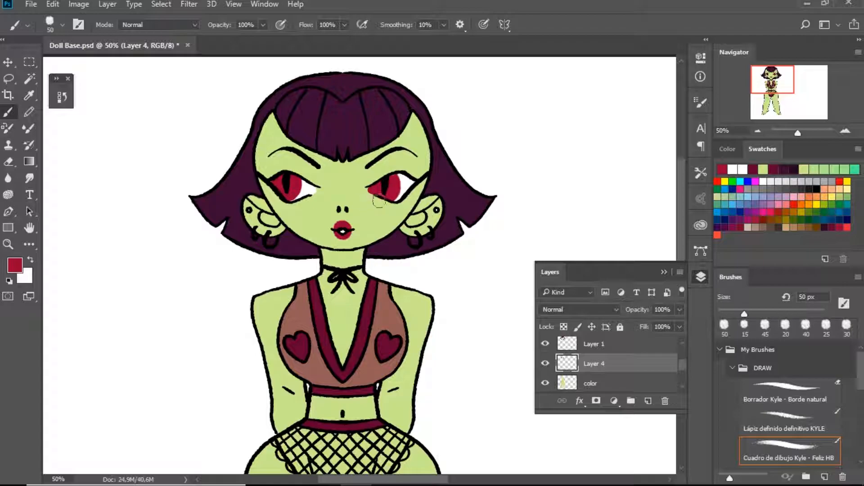
Step: Touch up the right-hand eye's iris with a 10 px brush, sampling the skin green and eye white
key("bracketleft")
key("bracketleft")
key("bracketleft")
left_click_drag(388, 178, 377, 194)
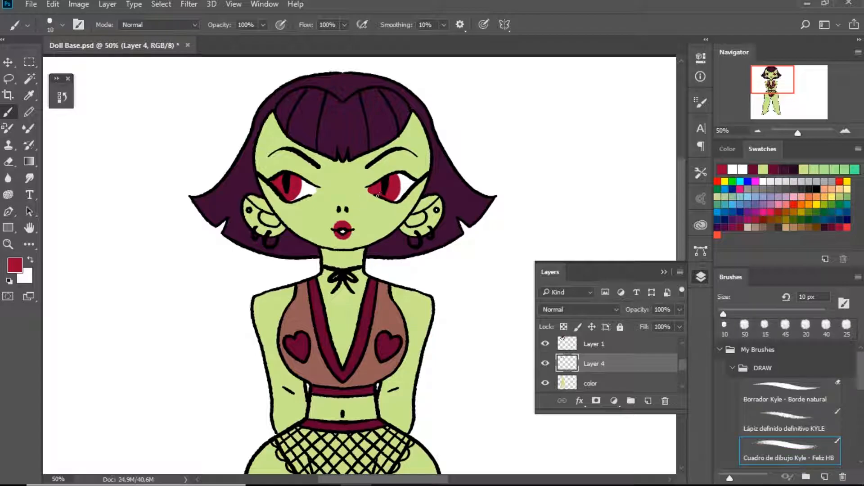
left_click(366, 196, "alt")
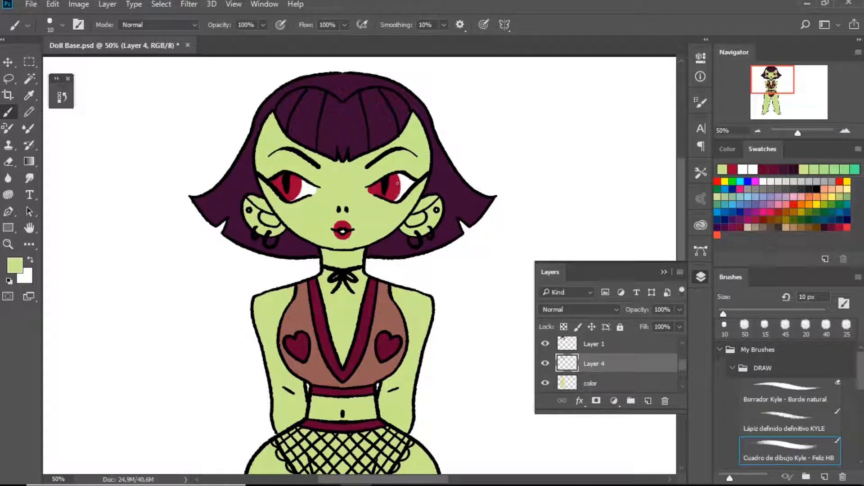
left_click(403, 175, "alt")
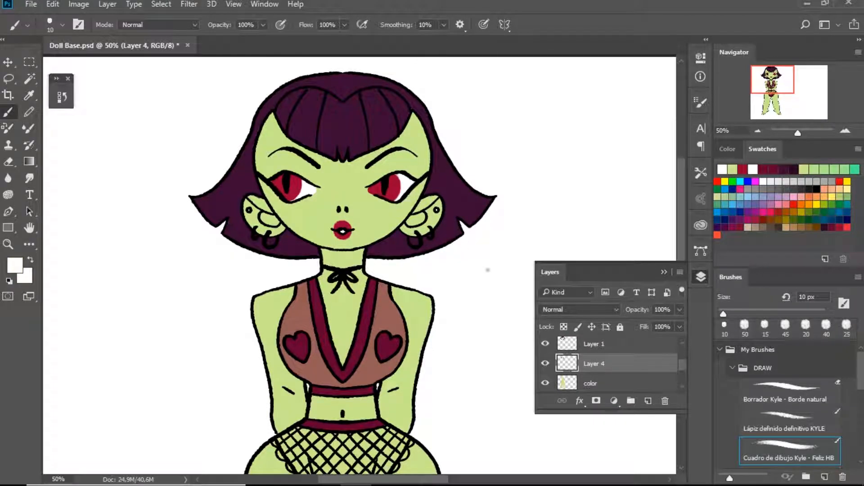
Step: Load Layer 4's painted area as a selection and shade the lower irises of both eyes bright red with a 60 px brush
left_click(567, 363, "ctrl")
left_click(848, 226)
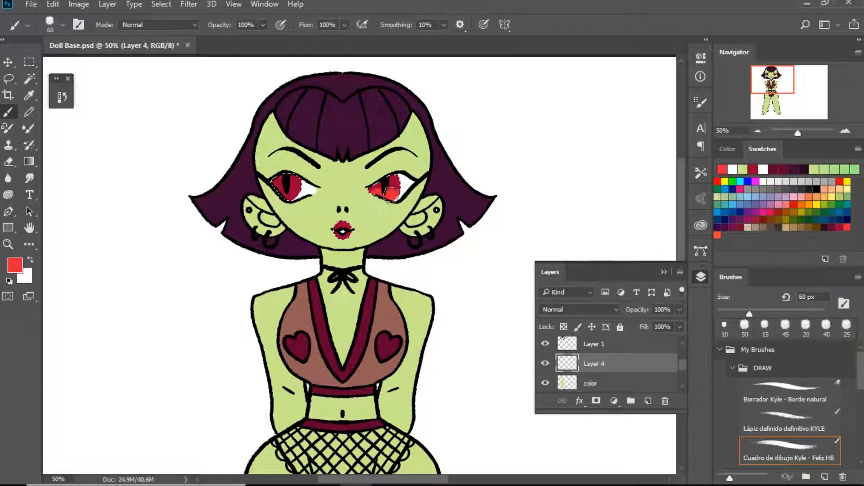
left_click_drag(282, 203, 288, 194)
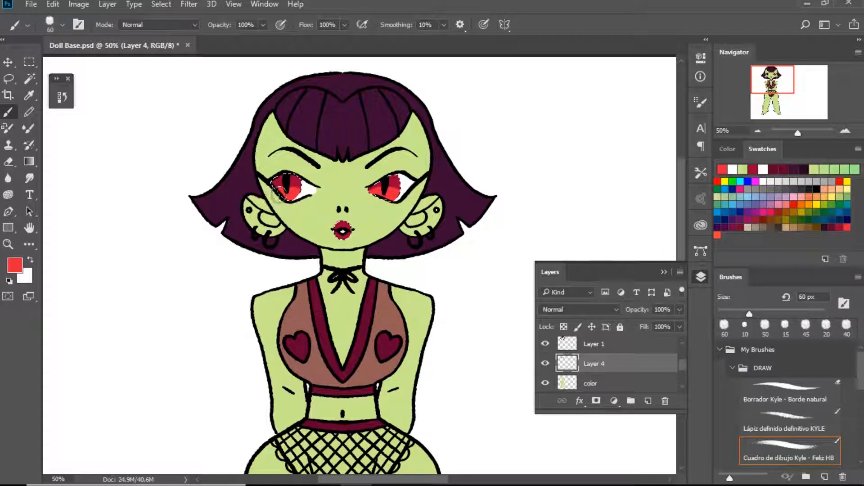
Step: Add orange glints with a 15 px brush and white highlights to both irises, and clear the selection
left_click(717, 235)
key("bracketleft")
key("bracketleft")
left_click_drag(390, 192, 391, 187)
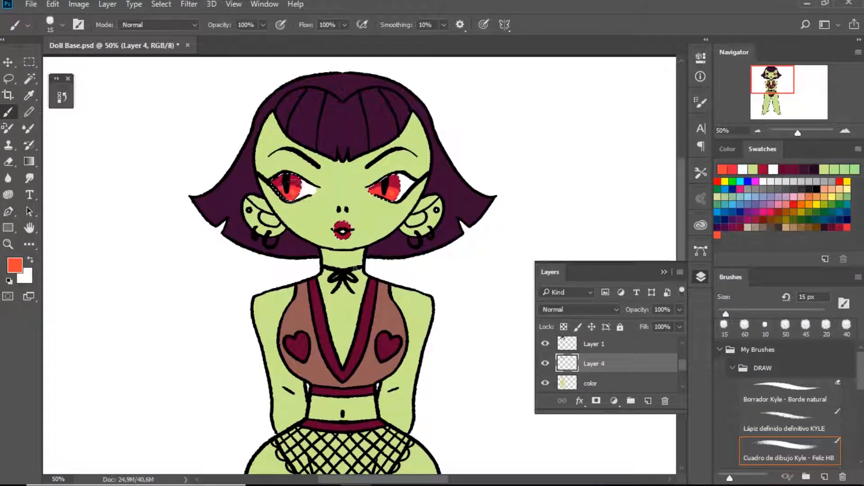
left_click(478, 178, "alt")
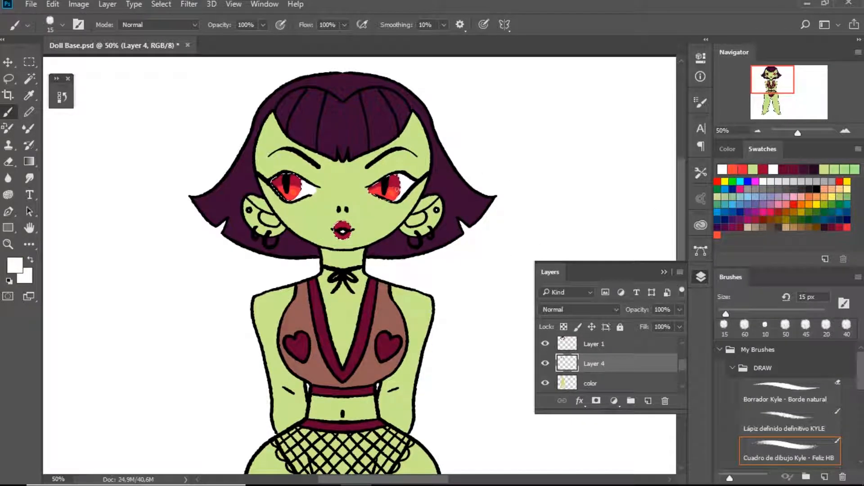
key("ctrl+d")
Step: Shade the upper whites of the eyes with lavender grey on the color layer
left_click(605, 385)
left_click(774, 197)
left_click(727, 149)
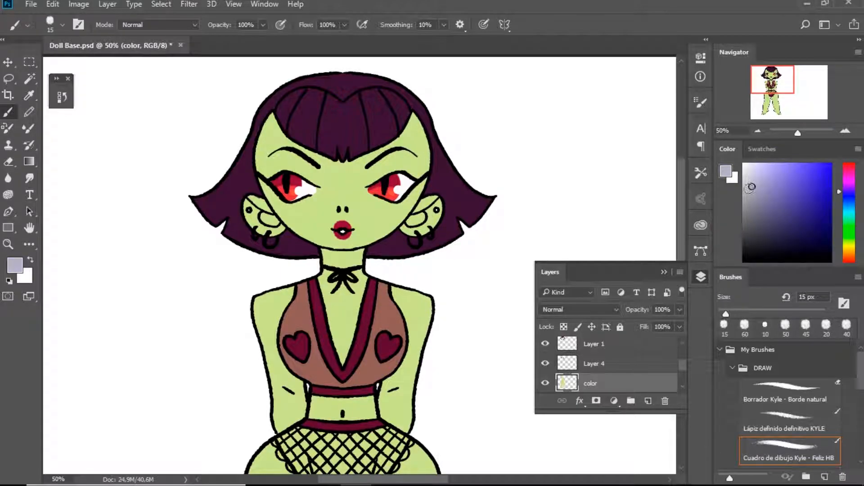
left_click_drag(396, 176, 394, 180)
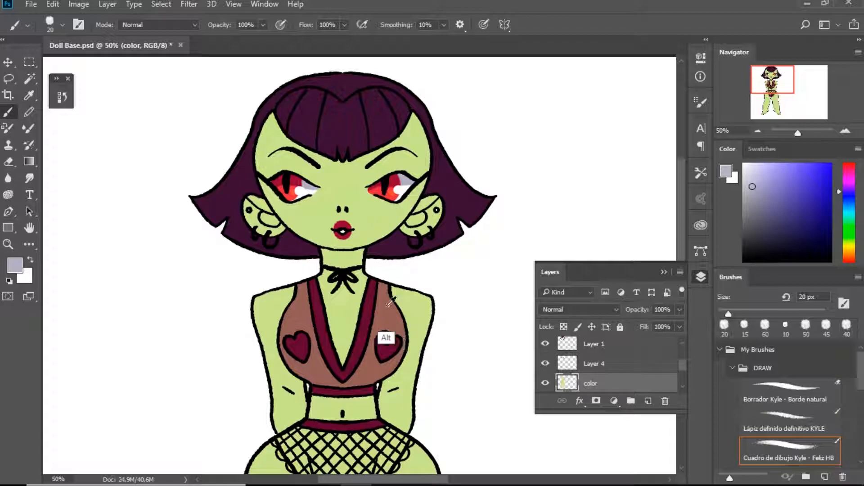
Step: Try lavender grey and maroon eyeshadow strokes on the right-hand eye with a 35 px brush
mouse_move(379, 172)
left_mouse_down()
mouse_move(372, 181)
mouse_move(391, 167)
left_mouse_up()
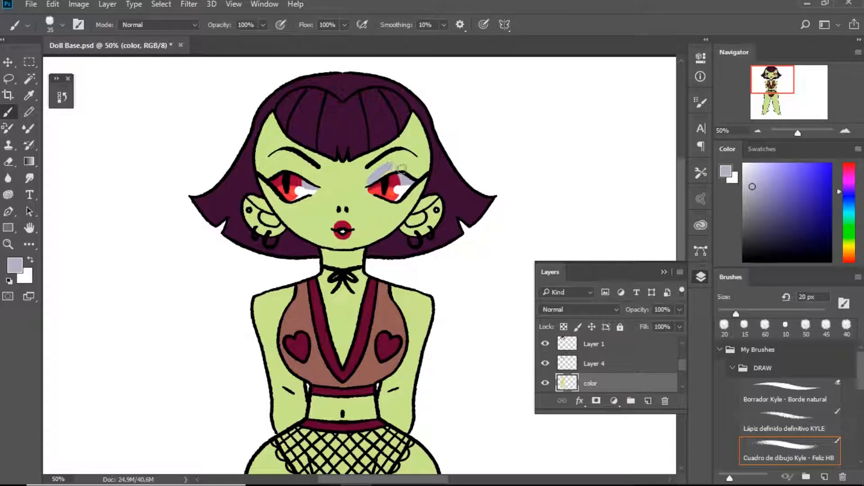
key("ctrl+z")
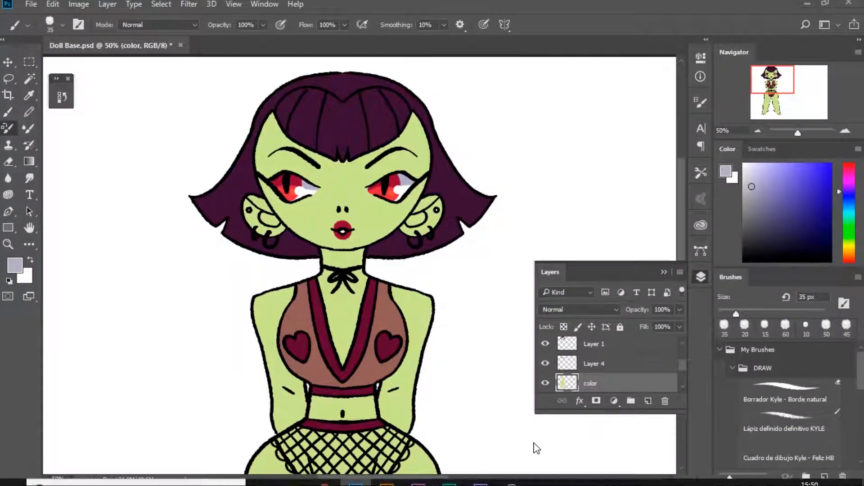
left_click(462, 329)
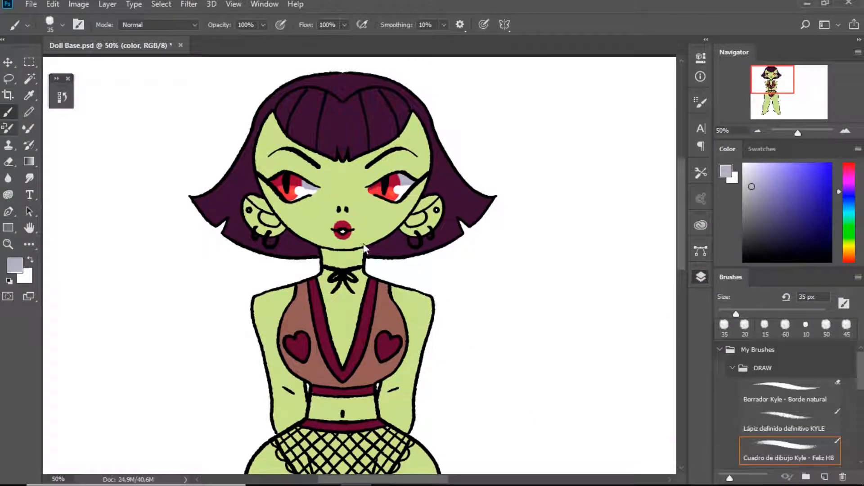
left_click(370, 338, "alt")
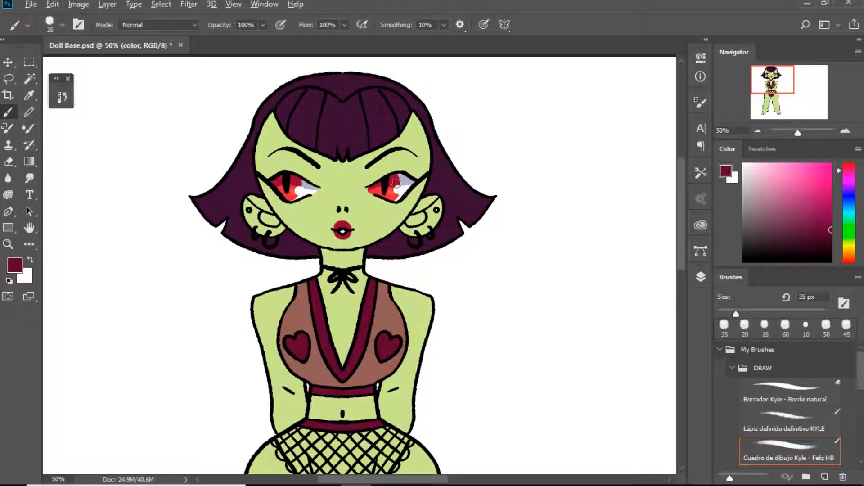
mouse_move(370, 182)
left_mouse_down()
mouse_move(408, 167)
mouse_move(374, 187)
left_mouse_up()
key("ctrl+z")
Step: Paint crimson eyeshadow on the right-hand eye's upper lid with a 20 px brush
key("bracketleft")
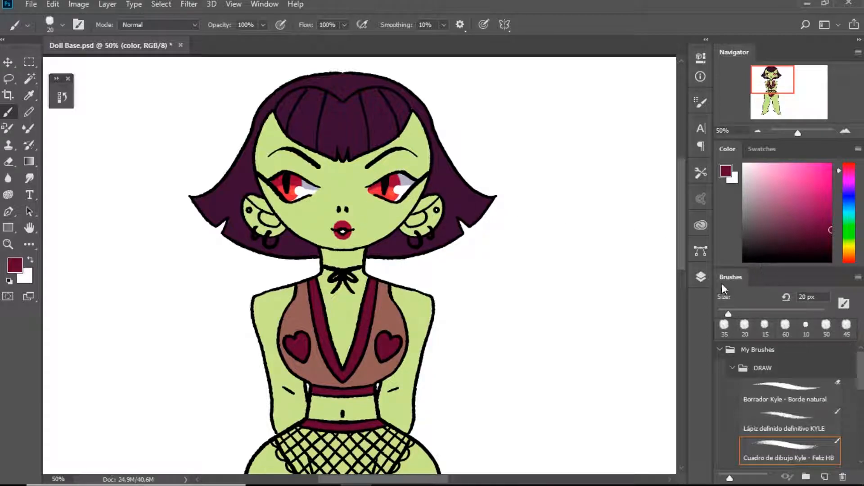
left_click(762, 149)
left_click(840, 225)
mouse_move(375, 182)
left_mouse_down()
mouse_move(389, 163)
mouse_move(419, 177)
mouse_move(389, 172)
left_mouse_up()
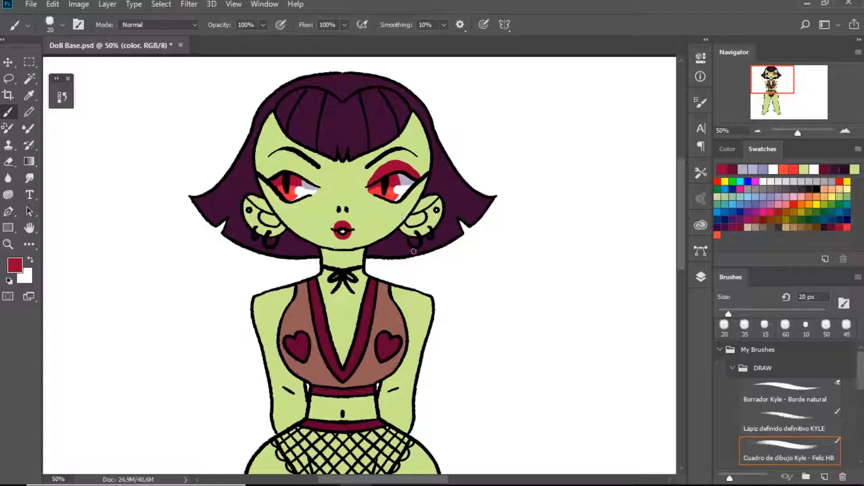
mouse_move(373, 197)
left_mouse_down()
mouse_move(403, 205)
mouse_move(415, 189)
left_mouse_up()
key("ctrl+alt+z")
key("ctrl+alt+z")
left_click_drag(370, 187, 412, 168)
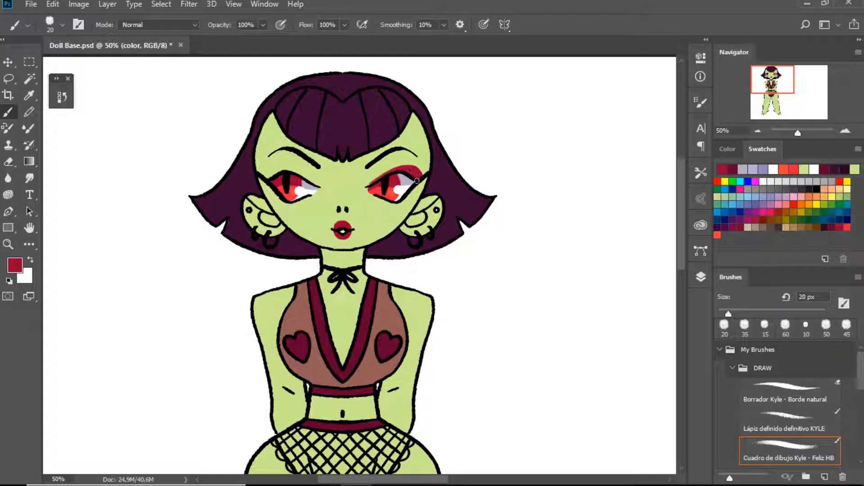
Step: Paint matching crimson eyeshadow on the left-hand eye's upper lid and sample the skin green for cleanup
left_click_drag(268, 179, 291, 169)
key("ctrl+alt+z")
key("alt")
left_click(303, 159, "alt")
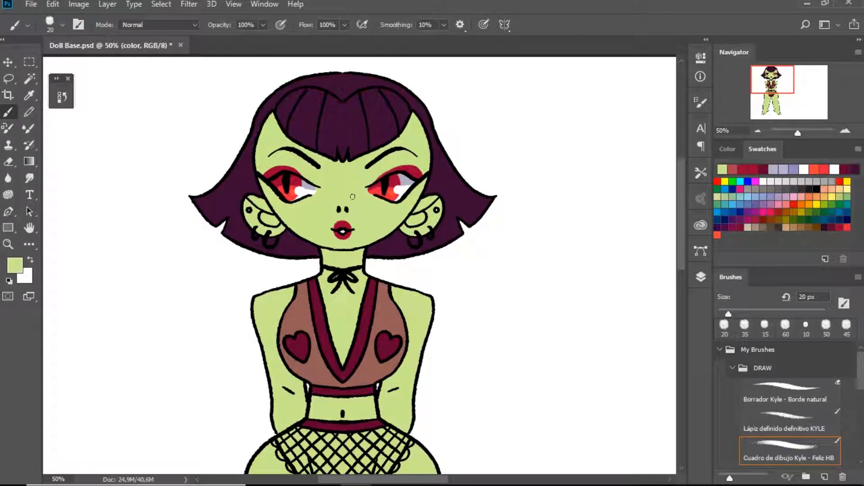
Step: Load the color layer's painted areas as a selection and activate the Brush tool
key("space")
left_click_drag(361, 337, 344, 292)
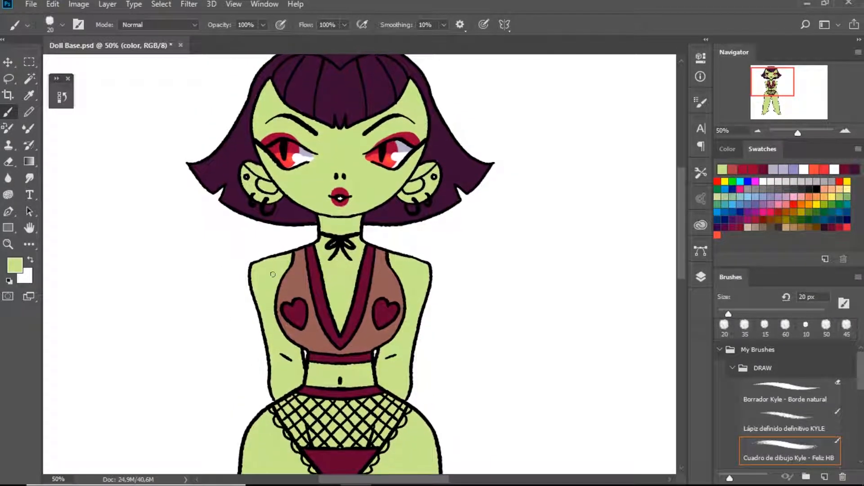
double_click(33, 230)
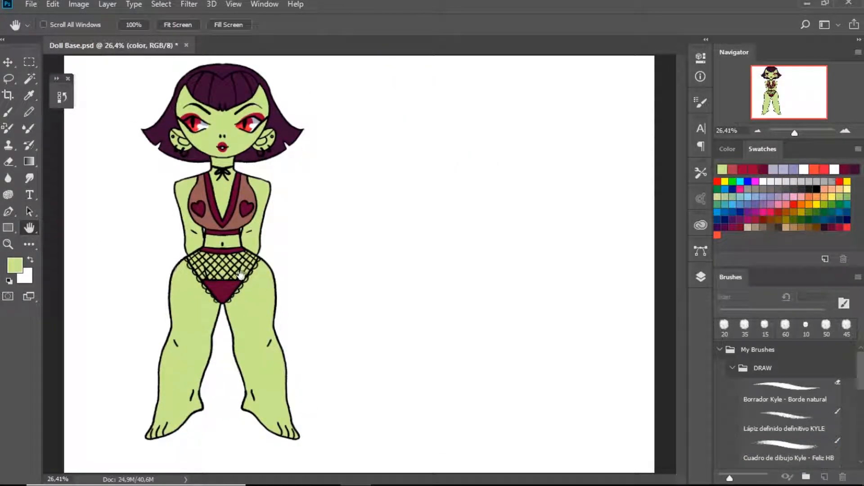
left_click(701, 276)
left_click(567, 382, "ctrl")
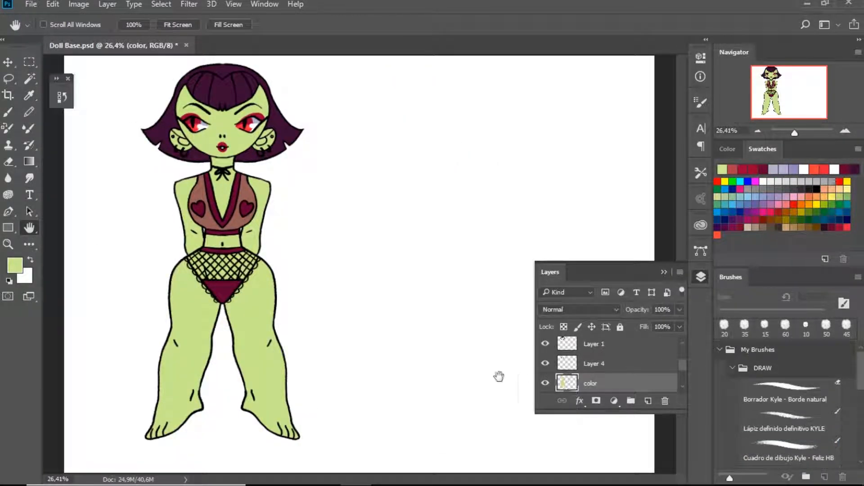
key("b")
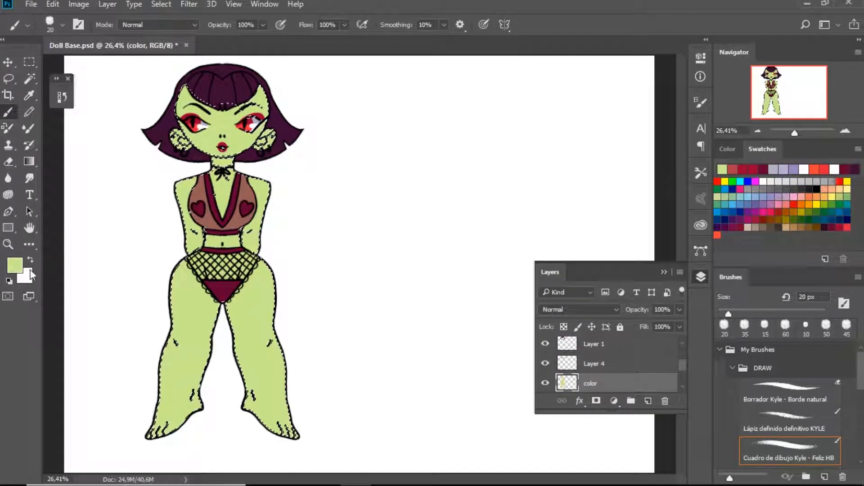
left_click(22, 267)
left_click_drag(445, 238, 444, 241)
left_click(335, 131)
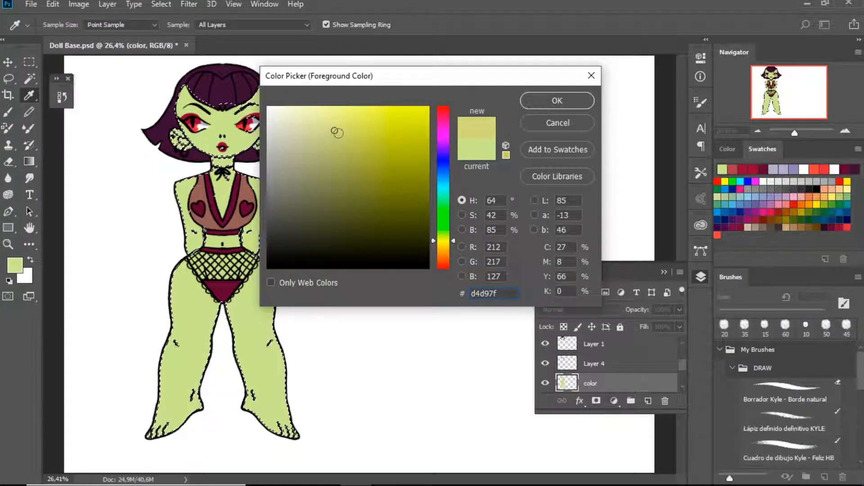
left_click(558, 123)
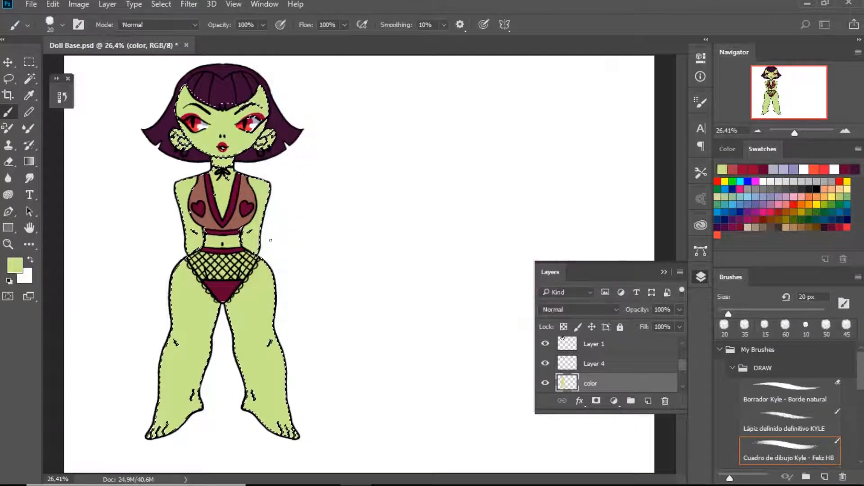
Step: Change the foreground colour from the sampled skin green to a more saturated teal green for shading
left_click(15, 266)
left_click(447, 233)
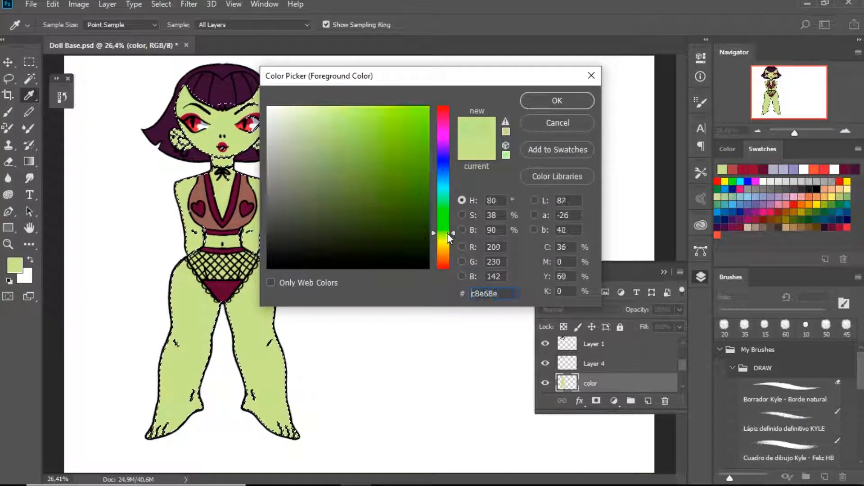
left_click(337, 132)
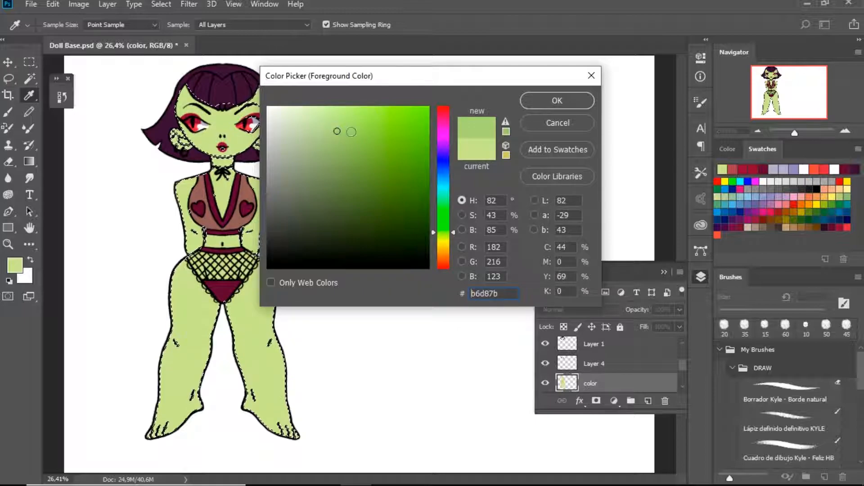
left_click(444, 182)
left_click(442, 194)
left_click_drag(442, 202, 441, 207)
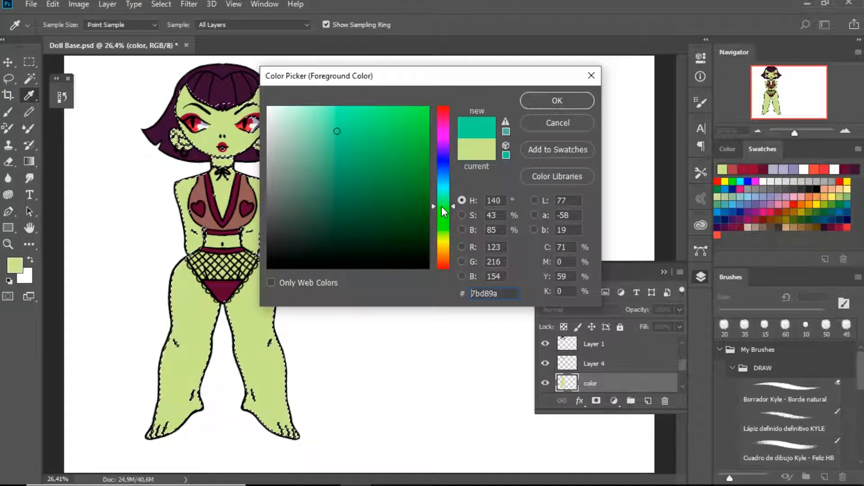
left_click(553, 101)
Step: Create a new layer above the color layer and paint teal patches on both knees with a 70 px brush
key("b")
left_click(648, 400)
key("bracketright")
key("bracketright")
left_click_drag(183, 351, 179, 334)
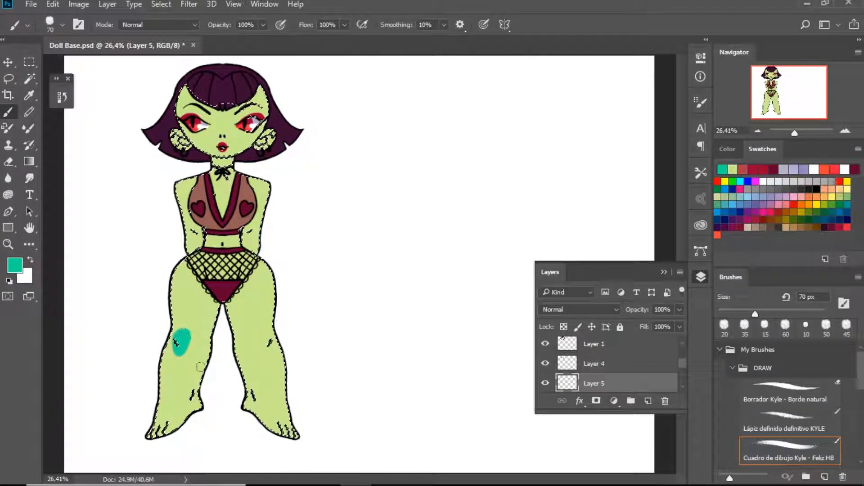
key("ctrl+d")
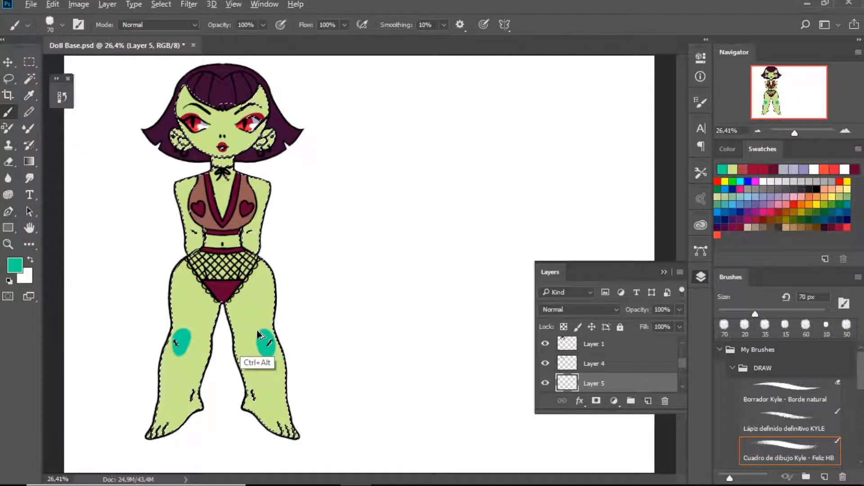
Step: Cover the right-hand knee's teal patch with sampled greens, clear the selection and pick a recent light green for shading
left_click(258, 316, "alt")
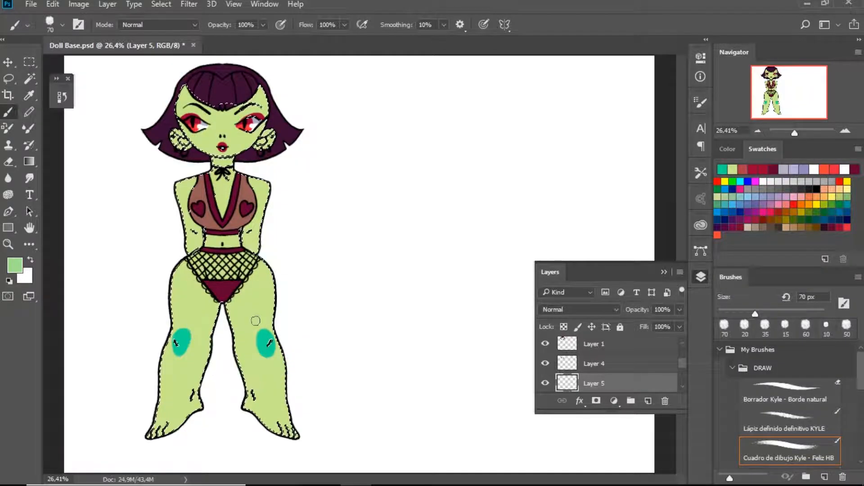
left_click_drag(260, 300, 264, 360)
left_click(253, 328, "alt")
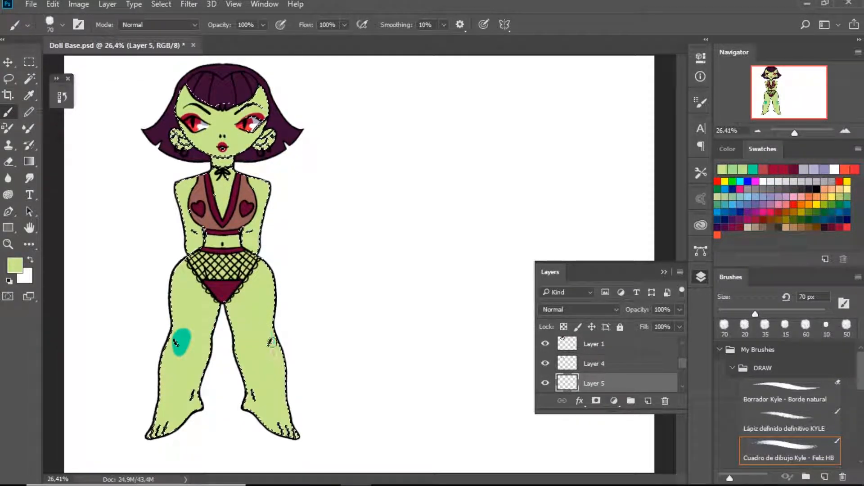
key("ctrl+d")
left_click(738, 168)
Step: Reduce the brush to 45 px and test the shading layer's opacity, returning it to 100%
key("ctrl+plus")
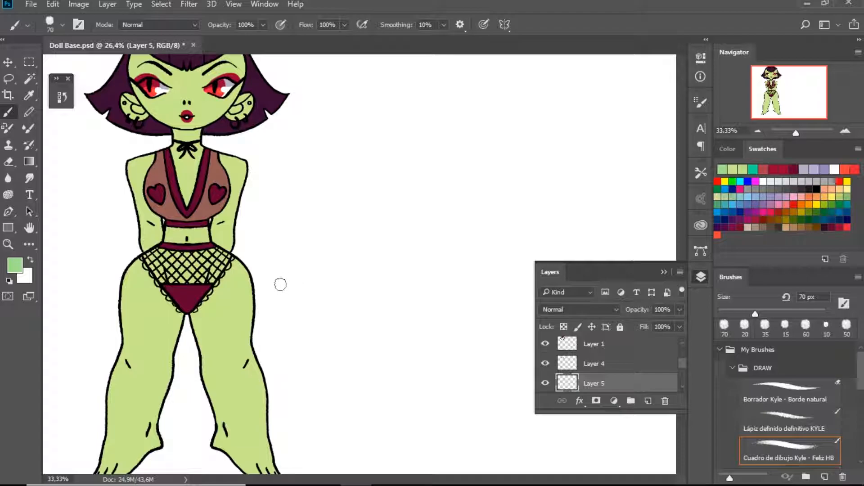
left_click(511, 473)
left_click(511, 473)
scroll(251, 313, "up", 2)
left_click_drag(251, 313, 382, 327)
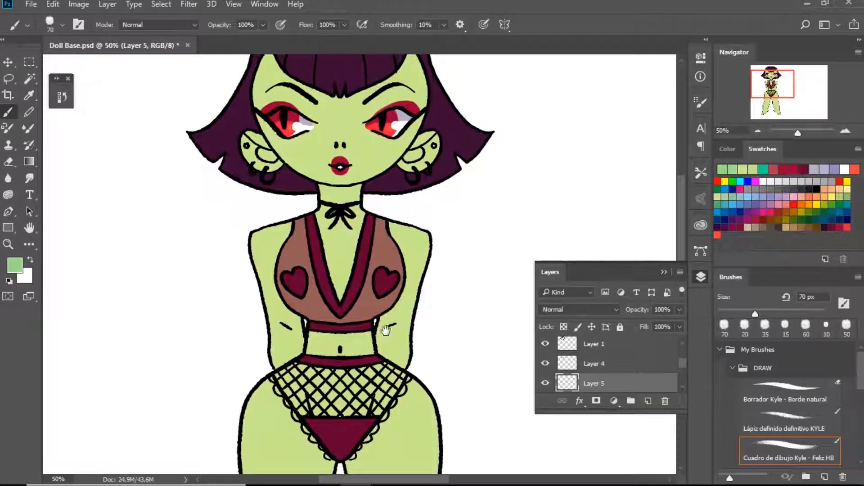
left_click_drag(683, 363, 684, 372)
left_click(679, 312)
left_click(653, 325)
key("bracketleft")
key("bracketleft")
key("bracketleft")
left_click(679, 310)
left_click_drag(650, 325, 709, 332)
Step: Paint light green shadows along the bust's underside and on the neck, and sample the neck's green
left_click(354, 309)
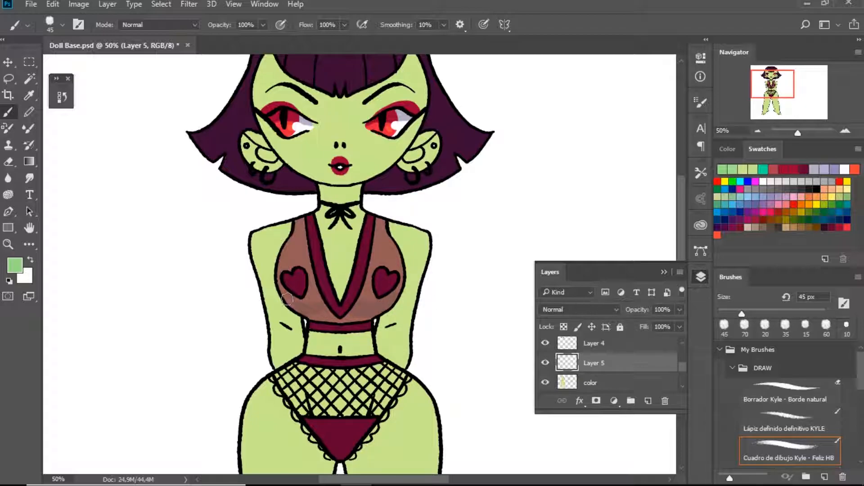
mouse_move(335, 198)
left_mouse_down()
mouse_move(328, 195)
mouse_move(356, 197)
mouse_move(323, 191)
mouse_move(355, 198)
left_mouse_up()
key("ctrl+z")
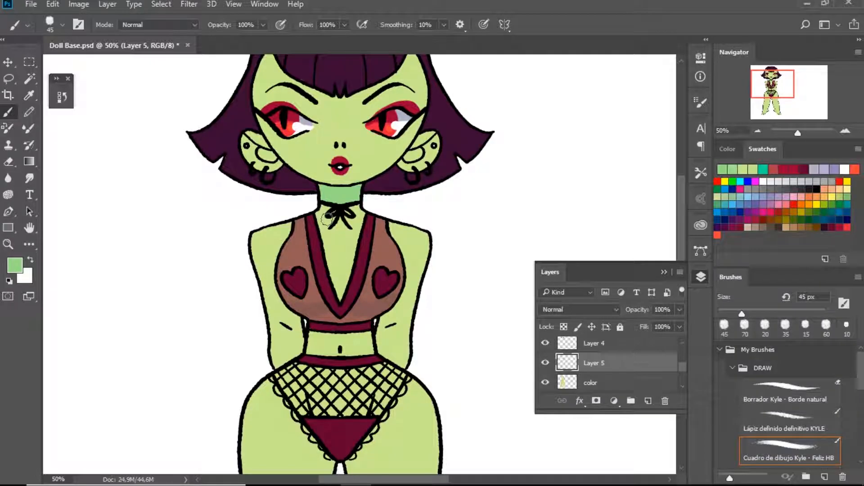
left_click(353, 179, "alt")
left_click(342, 193, "alt")
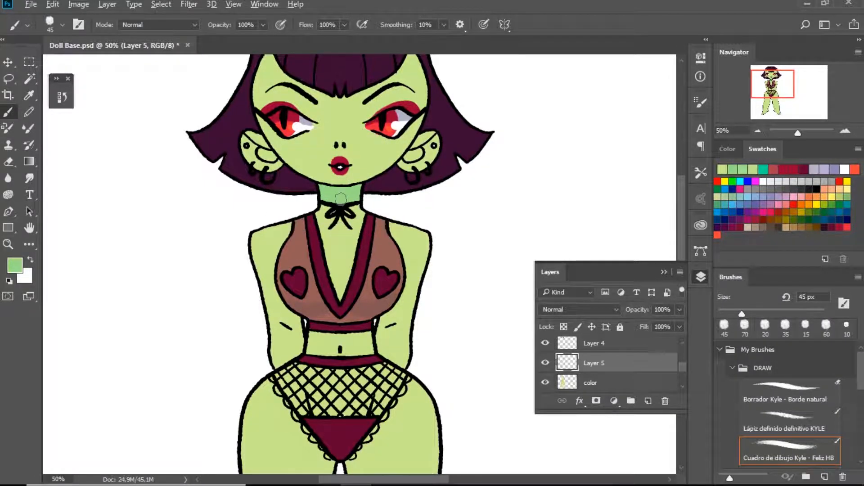
Step: Adjust the shading layer with Hue/Saturation, shifting the hue toward a cooler green, raising saturation and lowering lightness
key("ctrl+u")
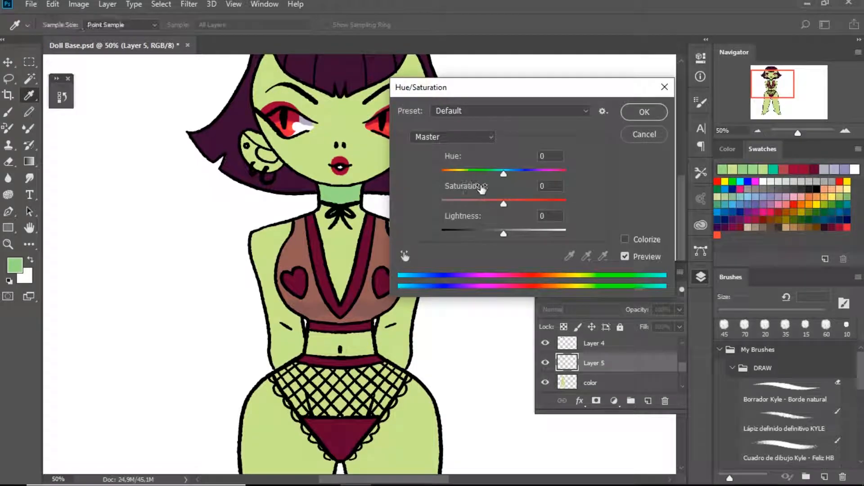
left_click_drag(505, 202, 523, 200)
left_click_drag(504, 234, 497, 234)
mouse_move(504, 173)
left_mouse_down()
mouse_move(496, 172)
mouse_move(527, 174)
mouse_move(516, 176)
left_mouse_up()
mouse_move(508, 230)
left_mouse_down()
mouse_move(491, 231)
mouse_move(498, 231)
left_mouse_up()
left_click(644, 112)
Step: Erase the stray green shading from the right-hand thigh with a 40 px eraser
key("b")
scroll(380, 277, "down", 6)
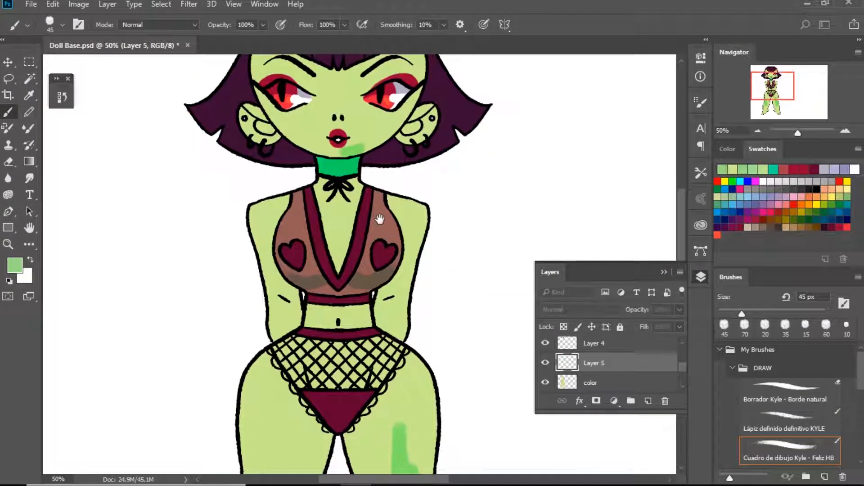
key("e")
mouse_move(399, 253)
left_mouse_down()
mouse_move(393, 338)
mouse_move(414, 393)
mouse_move(427, 378)
mouse_move(437, 388)
mouse_move(416, 301)
mouse_move(430, 316)
left_mouse_up()
mouse_move(273, 293)
left_mouse_down()
mouse_move(272, 334)
mouse_move(246, 369)
mouse_move(249, 297)
mouse_move(234, 331)
left_mouse_up()
mouse_move(299, 245)
left_mouse_down()
mouse_move(338, 380)
mouse_move(377, 369)
left_mouse_up()
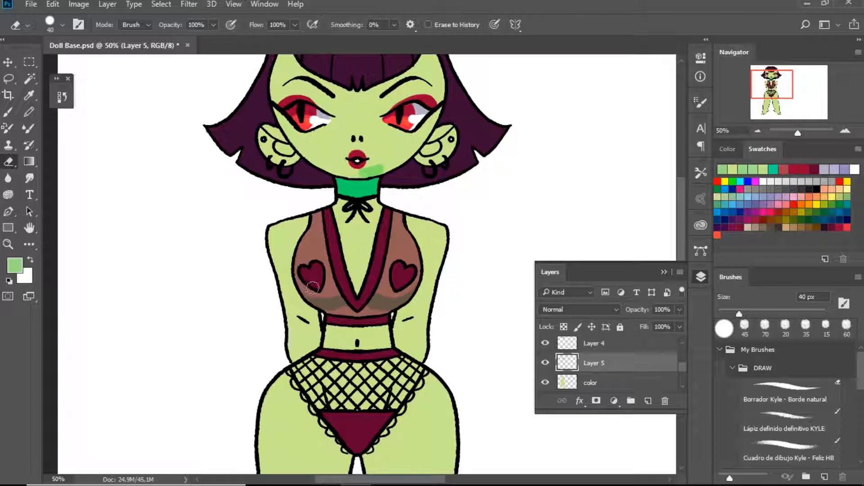
Step: Add light green collarbone strokes with a 35 px brush and cover the stray green on the chin with sampled skin colour
key("b")
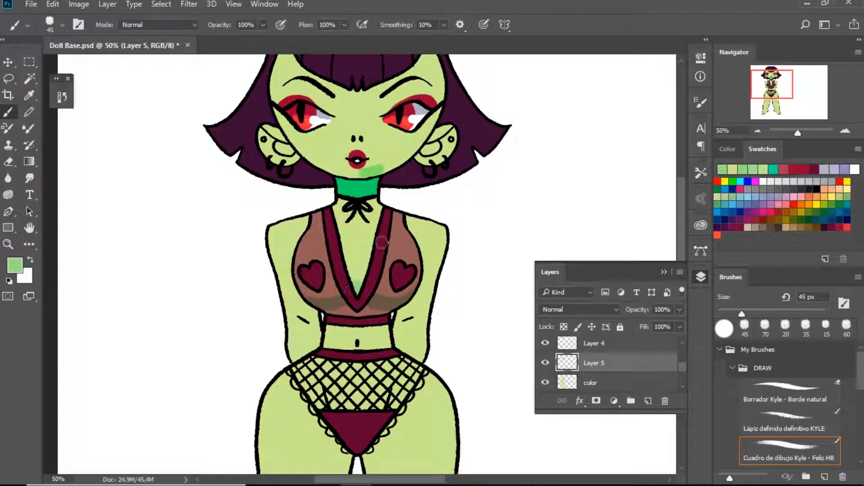
key("bracketleft")
mouse_move(325, 225)
left_mouse_down()
mouse_move(388, 226)
mouse_move(315, 224)
mouse_move(380, 226)
left_mouse_up()
key("ctrl+z")
left_click(387, 156, "alt")
left_click_drag(358, 174, 385, 165)
Step: Sample the neck's shadow green and shade the nose and the insides of both ears
left_click(356, 183, "alt")
left_click_drag(354, 137, 363, 140)
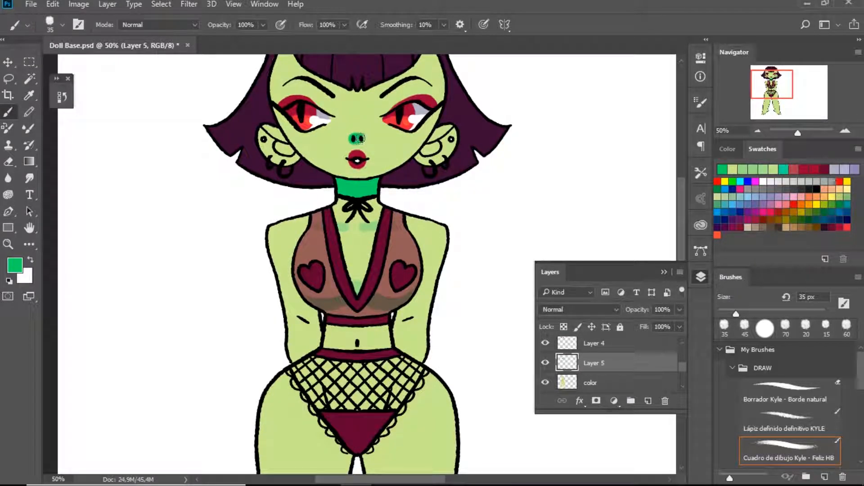
left_click_drag(263, 130, 287, 146)
left_click_drag(448, 134, 427, 152)
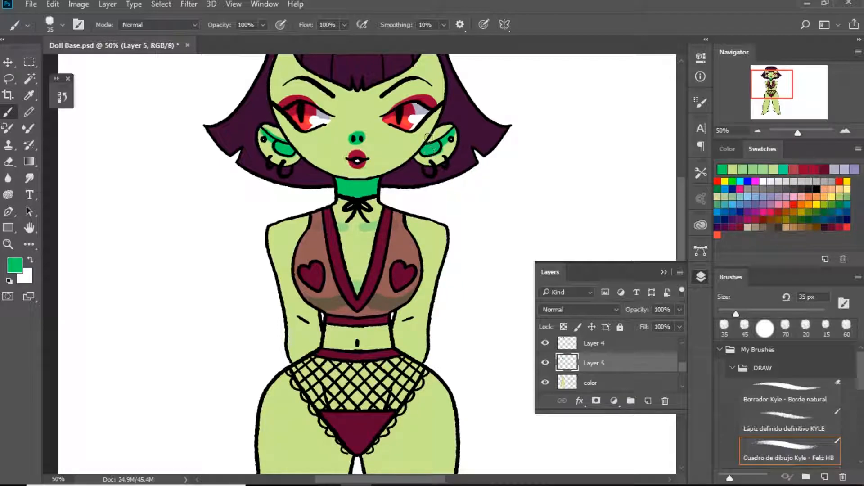
Step: Paint small green strokes under the eyes and on the cheek with a 15 px brush, undoing the stroke by the brow
scroll(378, 166, "up", 3)
key("bracketleft")
key("bracketleft")
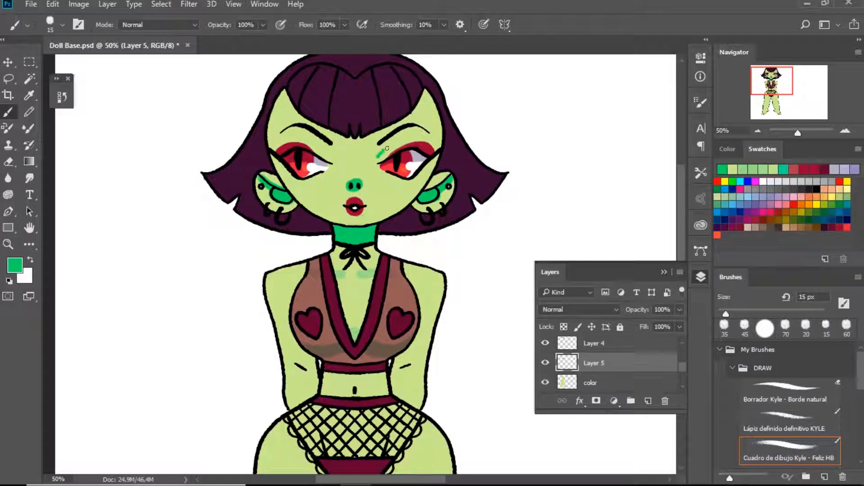
key("ctrl+z")
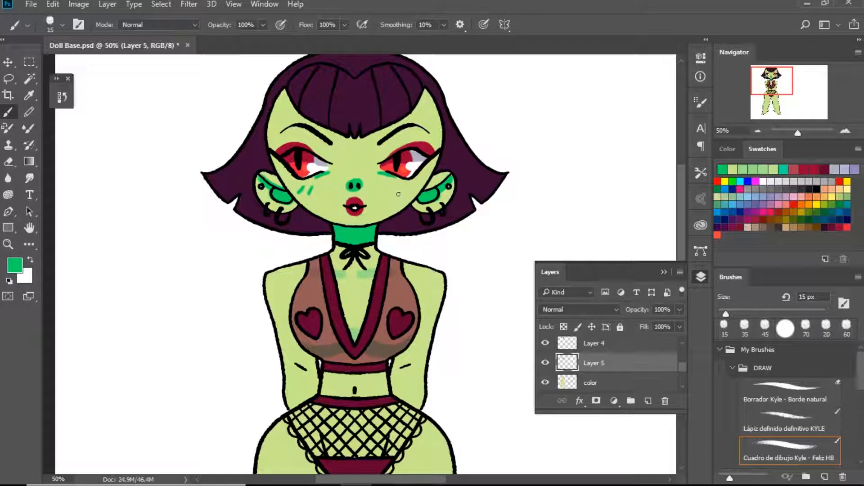
Step: Paint a green shadow along the hairline across the forehead with a 45 px brush
key("bracketright")
key("bracketright")
key("bracketright")
mouse_move(286, 93)
left_mouse_down()
mouse_move(318, 126)
mouse_move(344, 134)
left_mouse_up()
key("ctrl+z")
mouse_move(286, 90)
left_mouse_down()
mouse_move(303, 117)
mouse_move(329, 133)
mouse_move(363, 132)
left_mouse_up()
key("ctrl+z")
mouse_move(287, 92)
left_mouse_down()
mouse_move(328, 137)
mouse_move(364, 141)
mouse_move(395, 124)
mouse_move(417, 88)
left_mouse_up()
left_click_drag(368, 147, 353, 144)
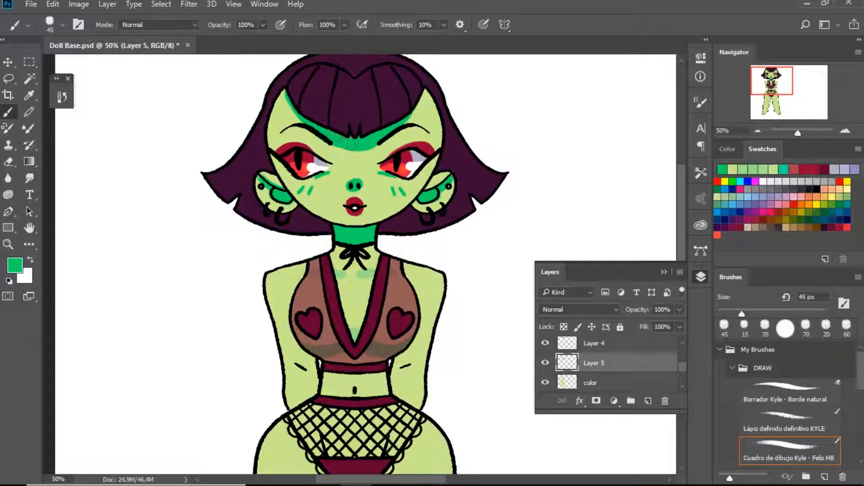
Step: Shade the inner sides of both arms and the area around the navel with the same green
scroll(382, 241, "down", 4)
left_click_drag(288, 245, 307, 273)
left_click_drag(285, 242, 284, 210)
mouse_move(411, 225)
left_mouse_down()
mouse_move(385, 260)
mouse_move(408, 236)
mouse_move(388, 292)
mouse_move(397, 254)
left_mouse_up()
mouse_move(276, 245)
left_mouse_down()
mouse_move(284, 270)
mouse_move(288, 234)
mouse_move(280, 218)
left_mouse_up()
left_click(349, 285)
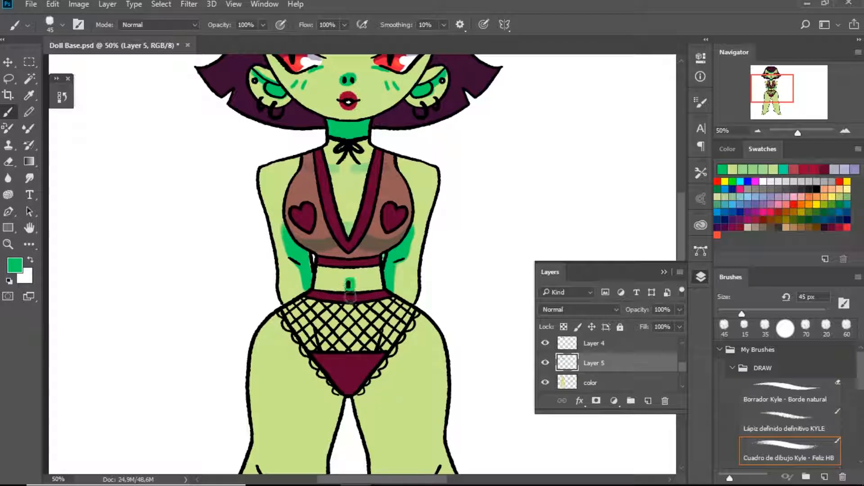
Step: Paint green shadows on the hips beneath the fishnet, on both knees and along the inner thighs
left_click_drag(315, 328, 321, 358)
mouse_move(380, 331)
left_mouse_down()
mouse_move(382, 355)
mouse_move(367, 376)
left_mouse_up()
left_click_drag(328, 346, 321, 199)
mouse_move(263, 318)
left_mouse_down()
mouse_move(258, 311)
mouse_move(270, 331)
left_mouse_up()
mouse_move(388, 315)
left_mouse_down()
mouse_move(425, 315)
mouse_move(419, 311)
mouse_move(417, 322)
left_mouse_up()
mouse_move(355, 324)
left_mouse_down()
mouse_move(379, 204)
mouse_move(374, 255)
left_mouse_up()
mouse_move(358, 145)
left_mouse_down()
mouse_move(341, 223)
mouse_move(356, 164)
mouse_move(374, 149)
mouse_move(379, 189)
mouse_move(380, 139)
mouse_move(387, 213)
mouse_move(384, 184)
left_mouse_up()
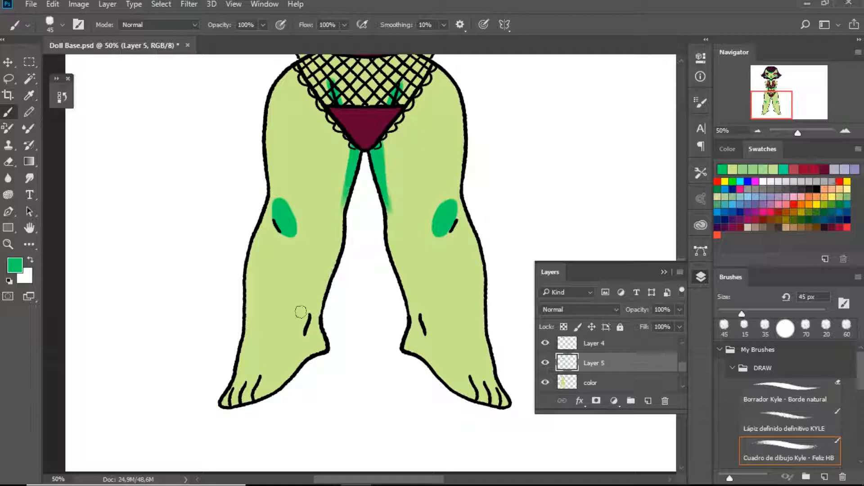
Step: Shade both inner ankles and the lower edges and toes of both feet in green
mouse_move(319, 297)
left_mouse_down()
mouse_move(306, 335)
mouse_move(323, 293)
left_mouse_up()
left_click_drag(408, 293, 420, 328)
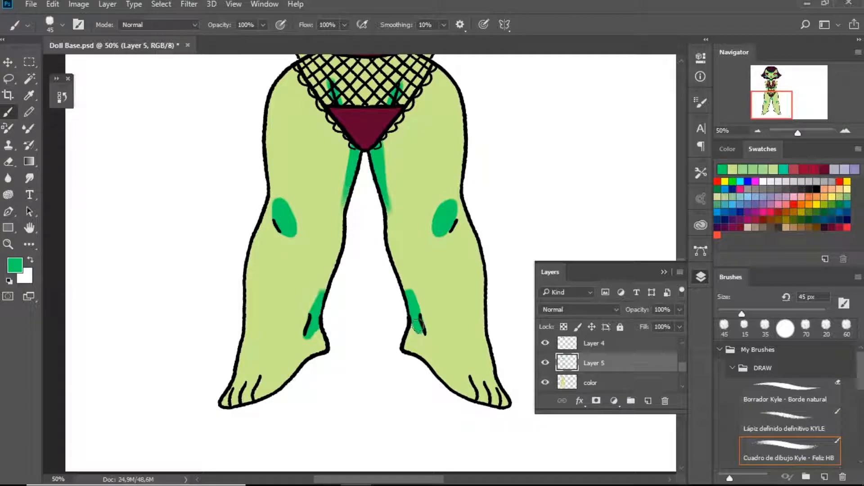
mouse_move(227, 399)
left_mouse_down()
mouse_move(254, 395)
mouse_move(243, 398)
mouse_move(315, 353)
left_mouse_up()
mouse_move(443, 372)
left_mouse_down()
mouse_move(460, 390)
mouse_move(508, 404)
left_mouse_up()
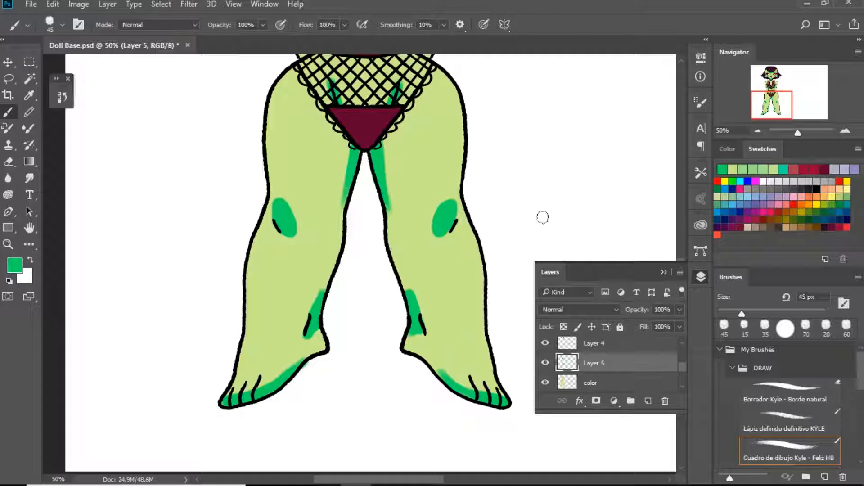
Step: Paint the toenails on both feet crimson with a 25 px brush
left_click(839, 226)
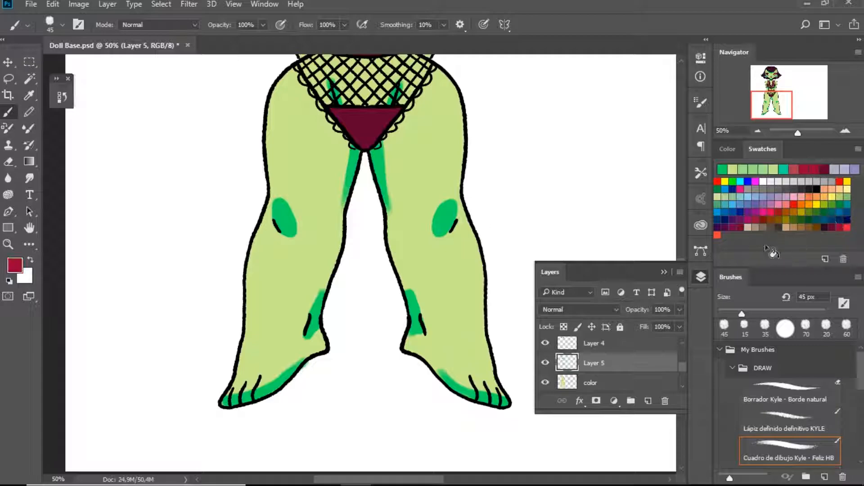
key("bracketleft")
left_click(261, 389)
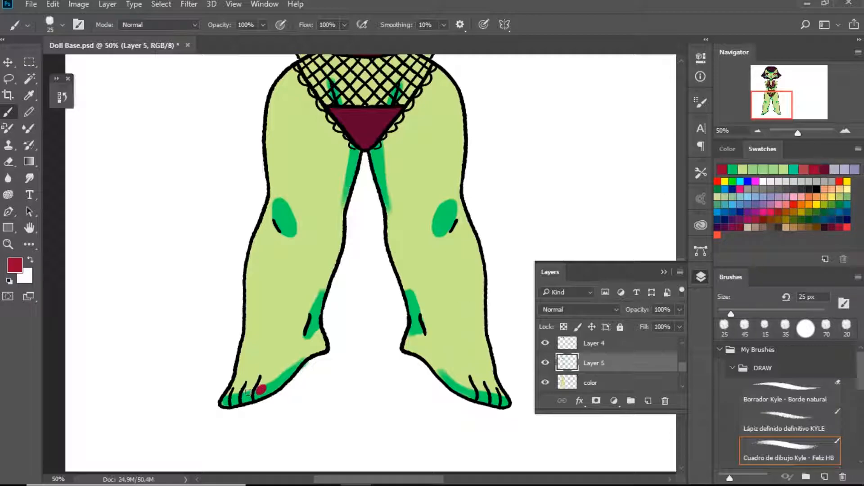
left_click(234, 395)
left_click(504, 398)
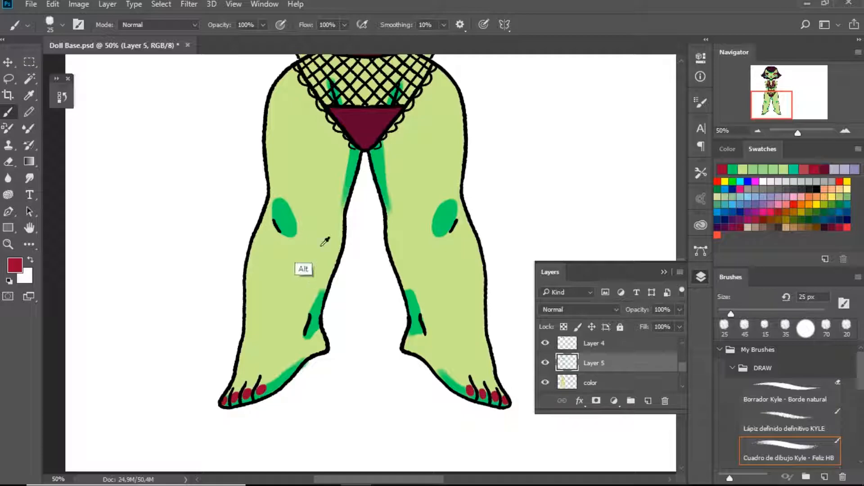
Step: Sample the knee's shadow green and add pairs of short accent strokes on the thighs, shins and shoulders with a 10 px brush
left_click(289, 219, "alt")
key(".")
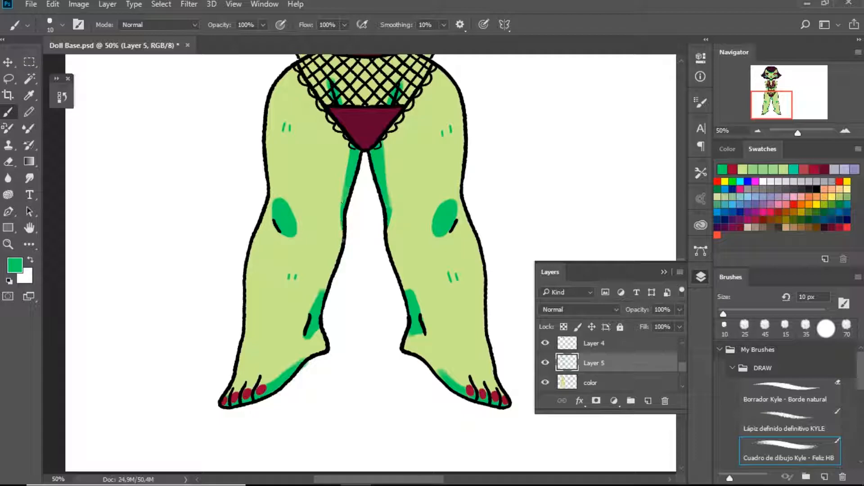
left_click_drag(758, 105, 758, 86)
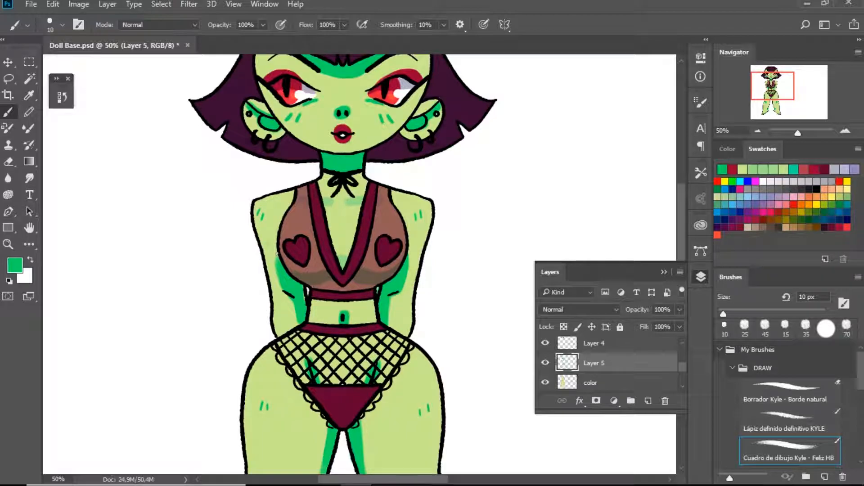
Step: Darken the collarbone strokes below the choker with shadow green and a 20 px brush
left_click_drag(354, 262, 366, 296)
key("bracketright")
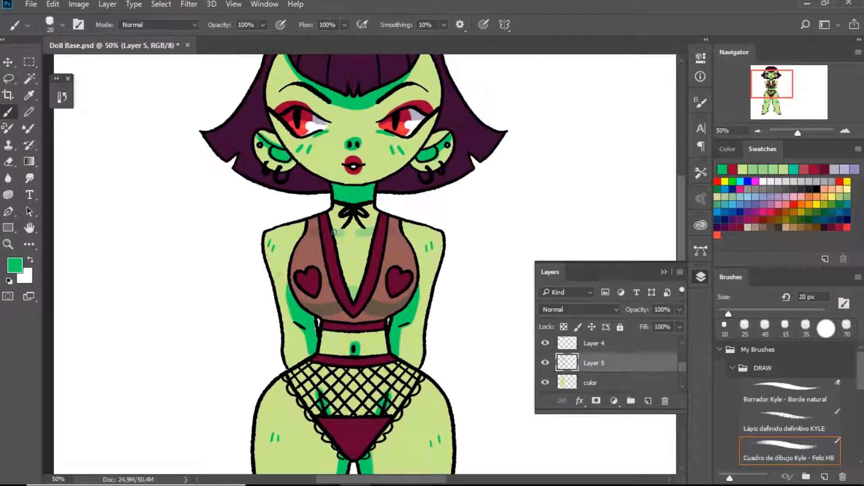
left_click(338, 233)
left_click_drag(374, 221, 363, 234)
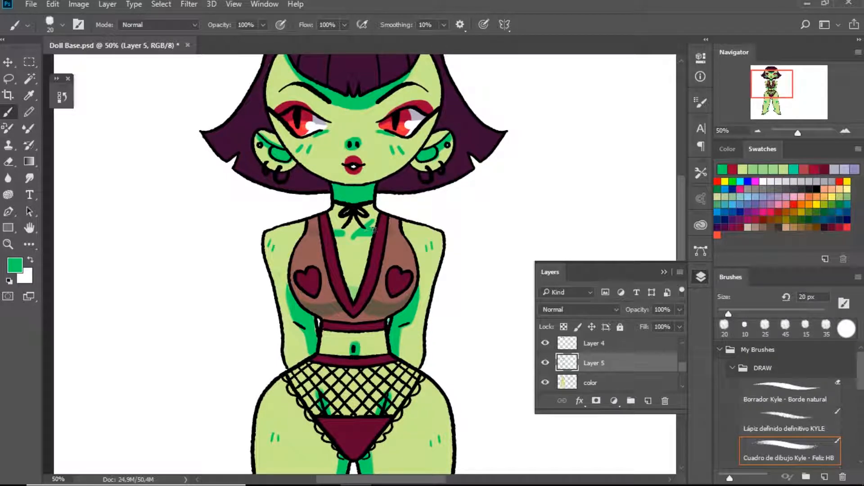
Step: Sample the skin green, trim the collarbone strokes and paint over the green mark under the left-hand eye
left_click(360, 272, "alt")
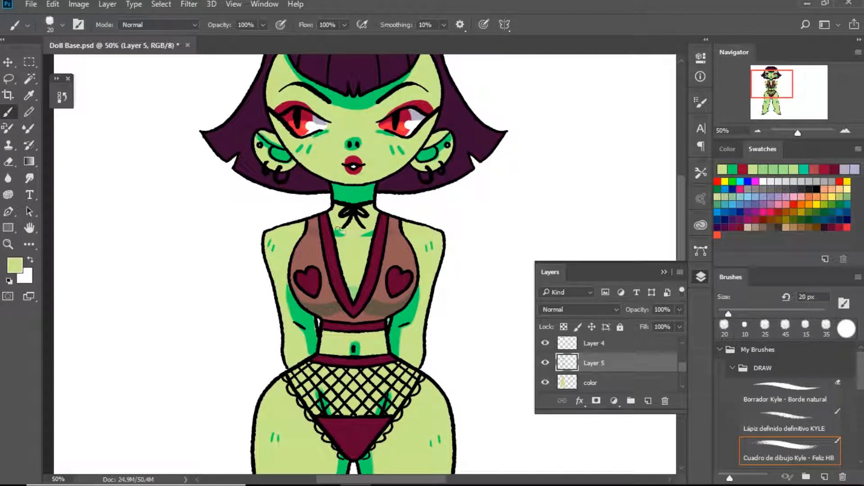
scroll(362, 240, "up", 3)
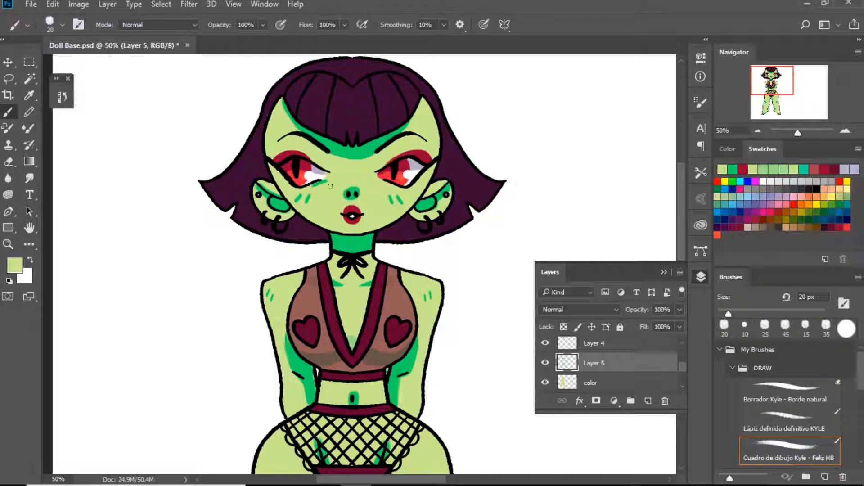
left_click_drag(315, 187, 322, 181)
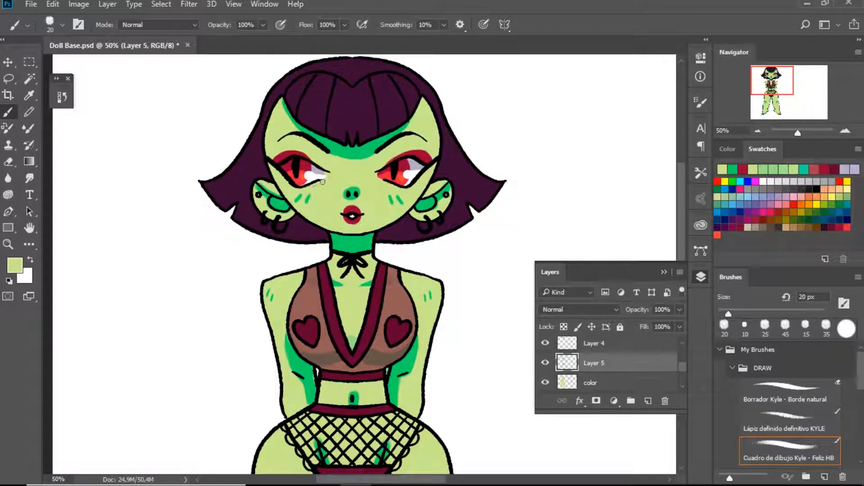
left_click(353, 194, "alt")
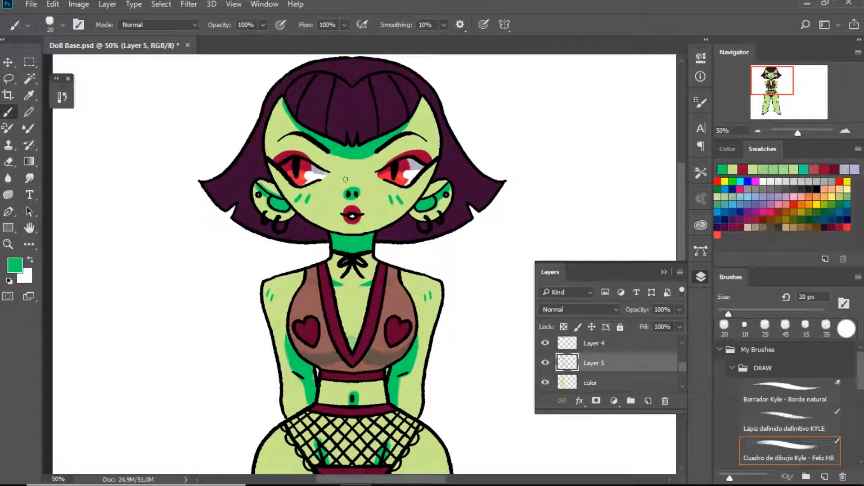
key("bracketright")
mouse_move(353, 176)
left_mouse_down()
mouse_move(360, 173)
mouse_move(343, 174)
left_mouse_up()
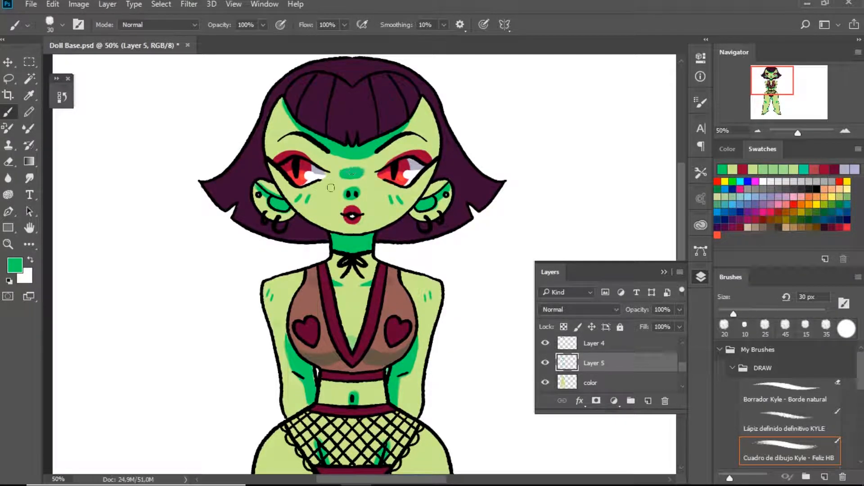
key("ctrl+z")
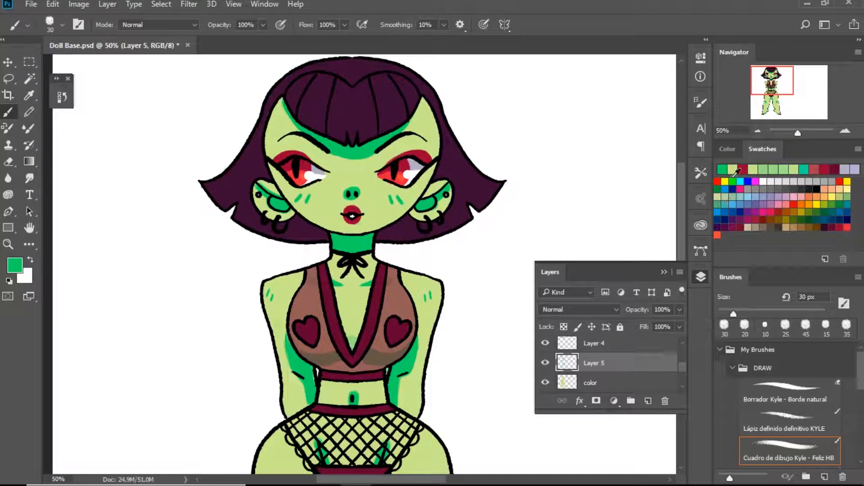
Step: Paint a 30 px light green patch across the nose bridge and add short shadow-green strokes over it with a 15 px brush
left_click(764, 170)
mouse_move(341, 177)
left_mouse_down()
mouse_move(366, 183)
mouse_move(350, 171)
left_mouse_up()
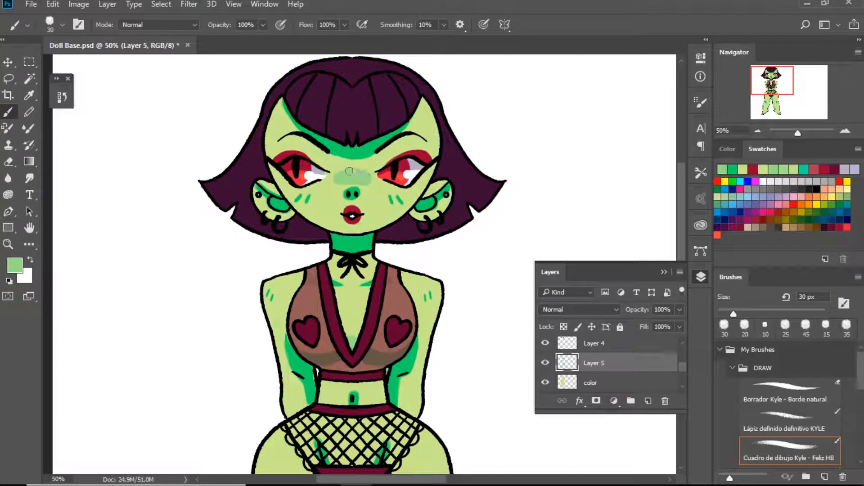
left_click(354, 241, "alt")
key("bracketleft")
key("bracketleft")
left_click_drag(355, 168, 365, 171)
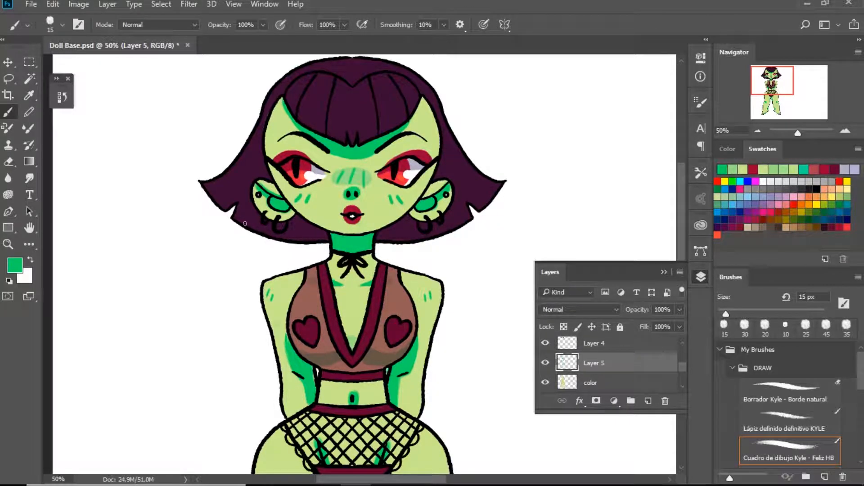
Step: Load the color layer's pixels as a selection and choose the Circular difuso brush at 600 px
double_click(29, 228)
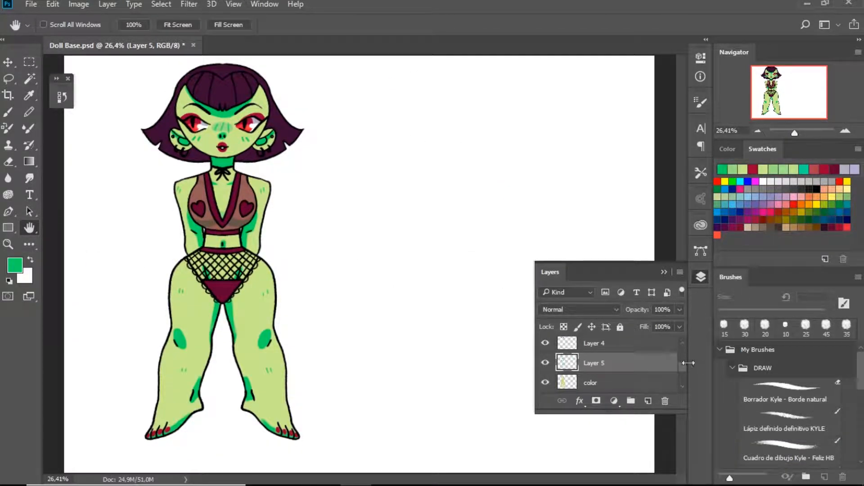
scroll(682, 377, "down", 1)
left_click(568, 366, "ctrl")
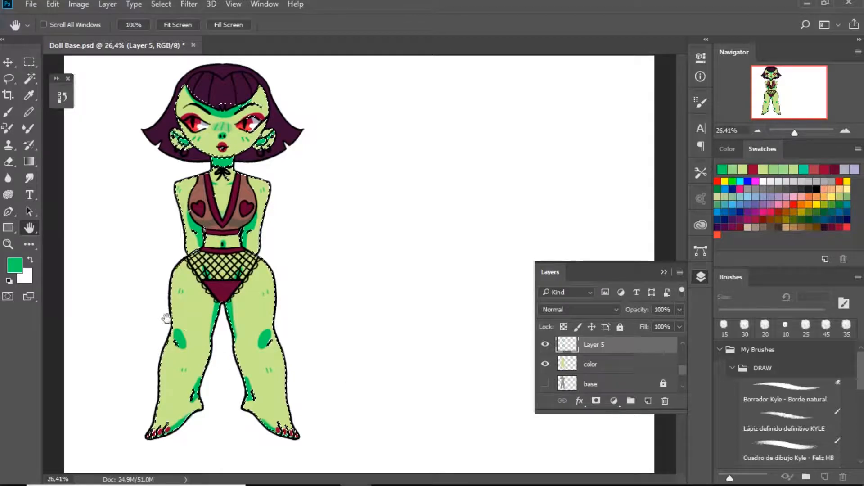
left_click_drag(862, 368, 856, 390)
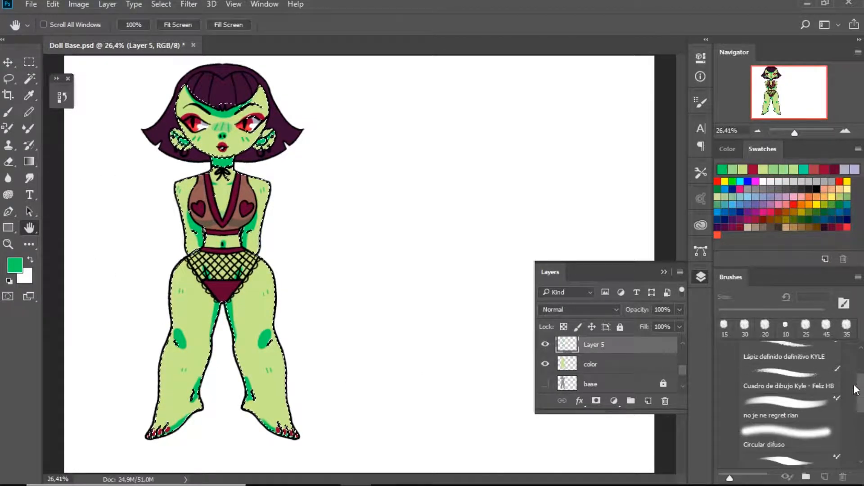
left_click(786, 435)
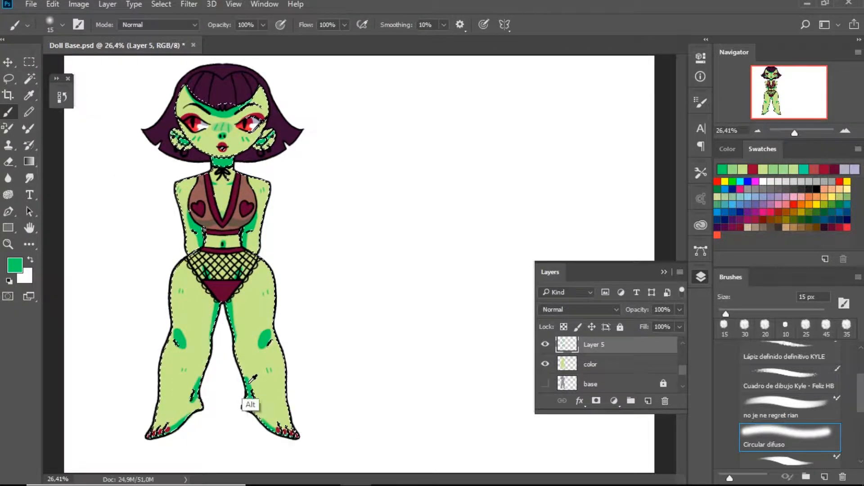
left_click_drag(728, 314, 814, 313)
left_click(277, 281)
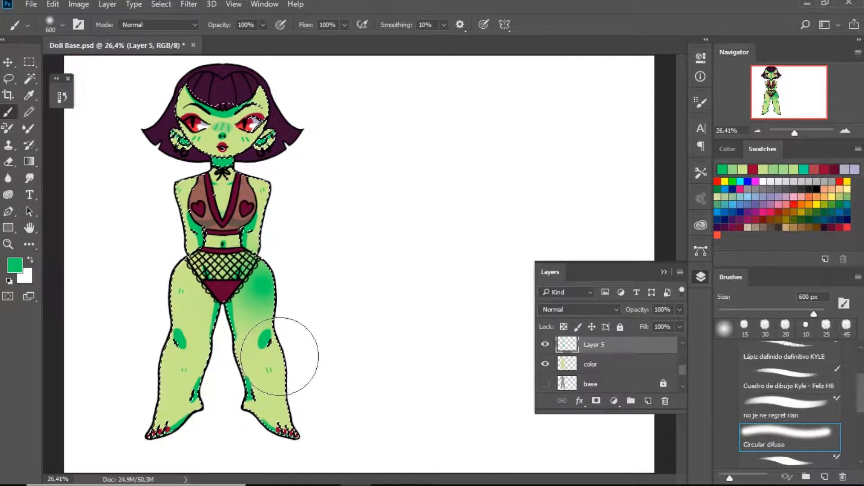
key("ctrl")
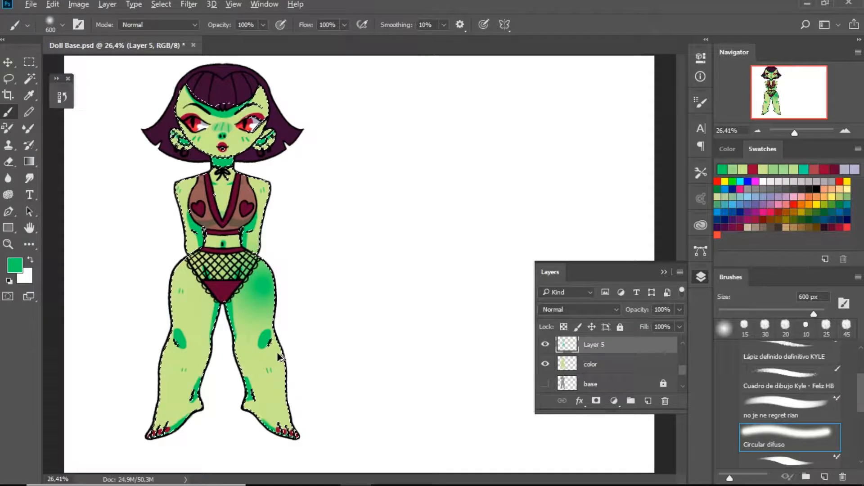
key("ctrl+z")
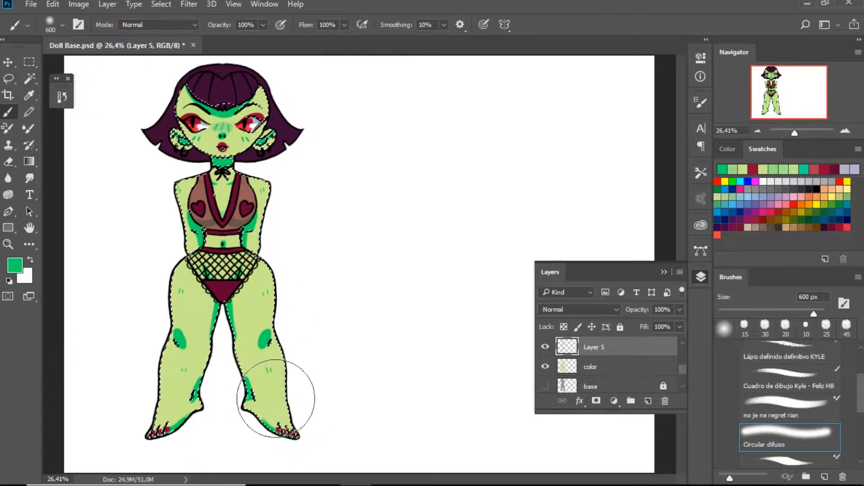
Step: Make the color layer active and set the soft brush to 700 px with 9% flow
key("bracketright")
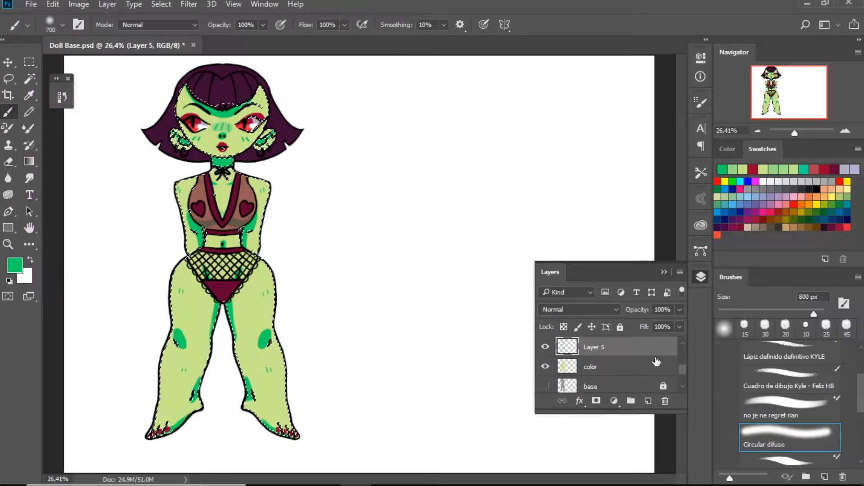
left_click(628, 368)
left_click_drag(288, 421, 270, 408)
key("ctrl")
key("bracketright")
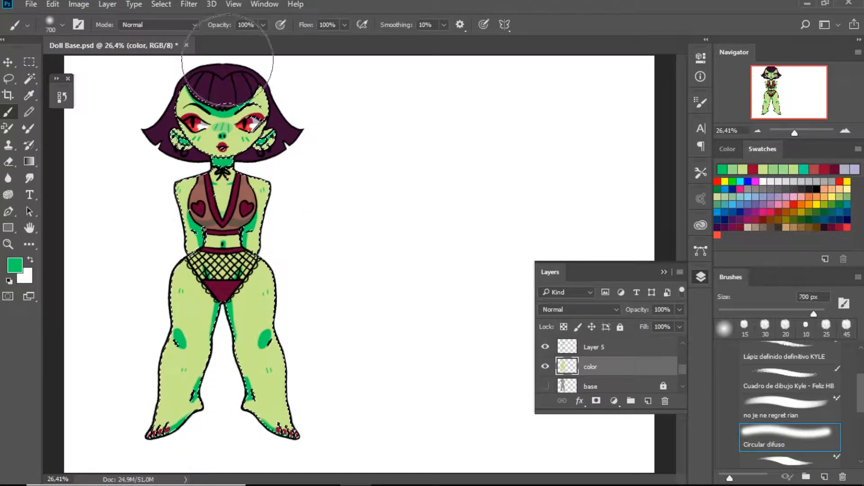
left_click(346, 25)
type("9")
key("Return")
Step: Shade the lower legs and both feet with soft shadow green, reducing the brush to 200 px for the feet
mouse_move(268, 400)
left_mouse_down()
mouse_move(279, 441)
mouse_move(162, 435)
mouse_move(178, 338)
mouse_move(250, 439)
left_mouse_up()
key("bracketleft")
key("bracketleft")
key("bracketleft")
key("bracketleft")
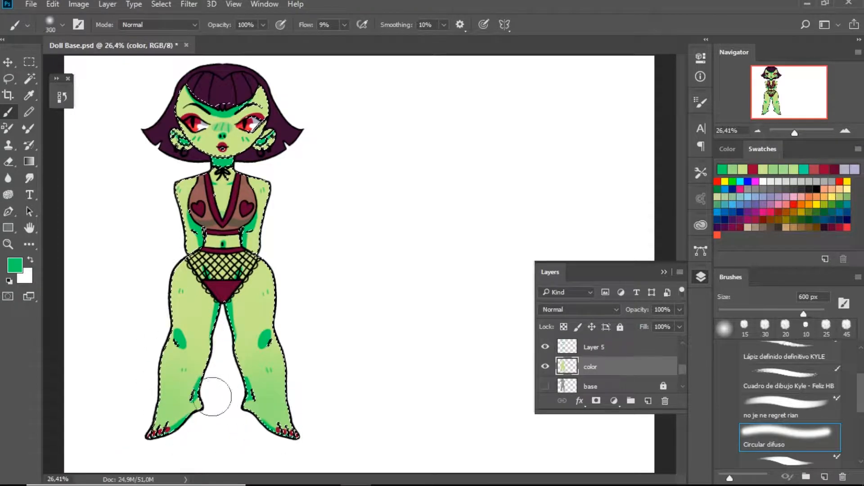
mouse_move(159, 437)
left_mouse_down()
mouse_move(189, 421)
mouse_move(191, 402)
mouse_move(192, 422)
left_mouse_up()
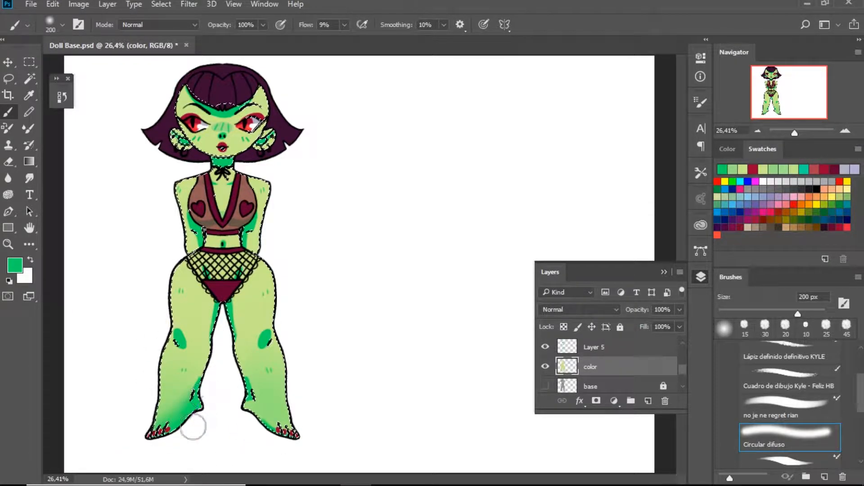
mouse_move(247, 455)
left_mouse_down()
mouse_move(251, 411)
mouse_move(283, 449)
left_mouse_up()
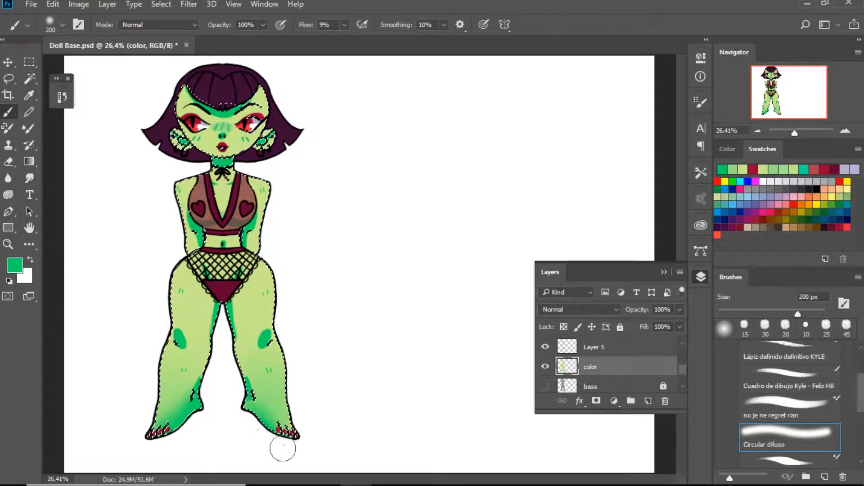
Step: Clear the selection around the skin and save the document
key("ctrl+d")
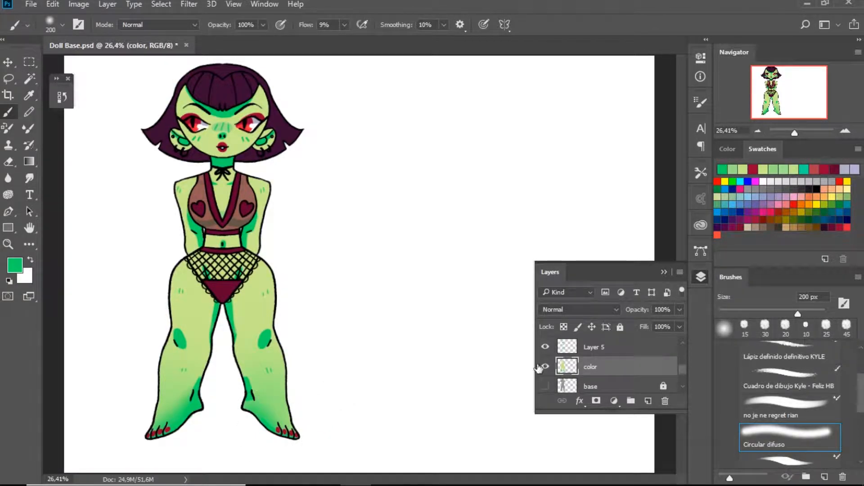
left_click(567, 366, "ctrl")
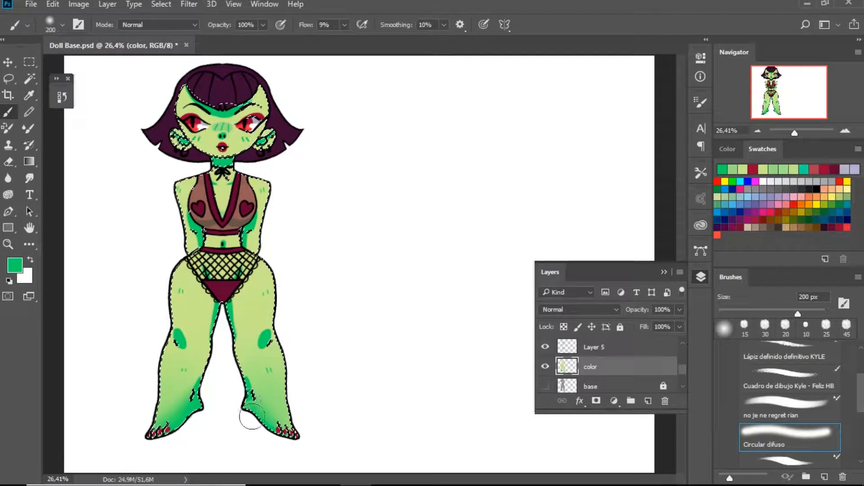
key("ctrl+d")
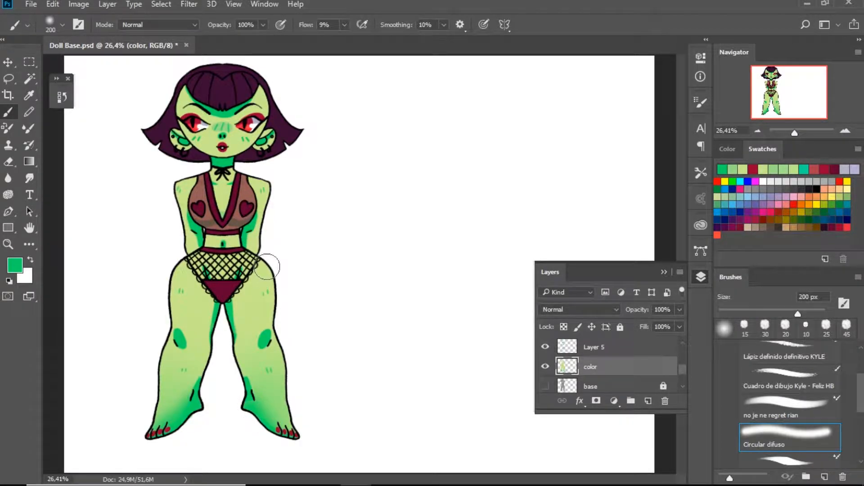
key("ctrl+s")
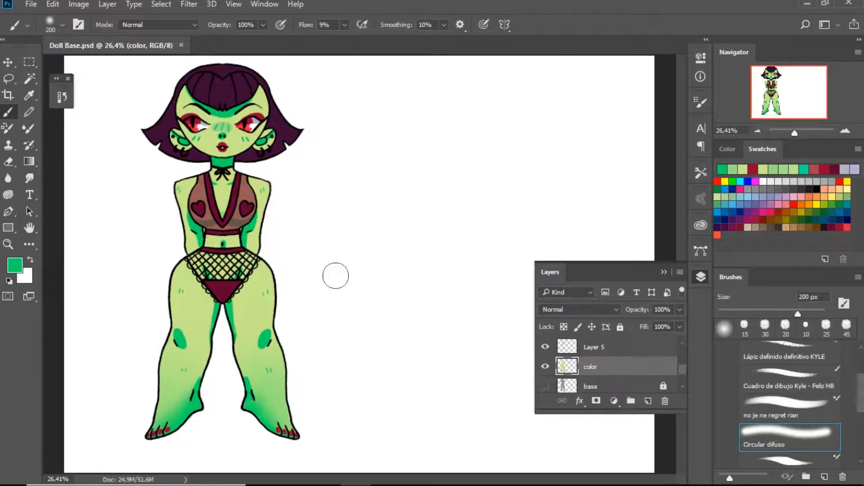
Step: Choose the Cuadro de dibujo Kyle - Feliz HB brush at 10 px and lock the lineart layer's transparent pixels
left_click(29, 227)
left_click(769, 376)
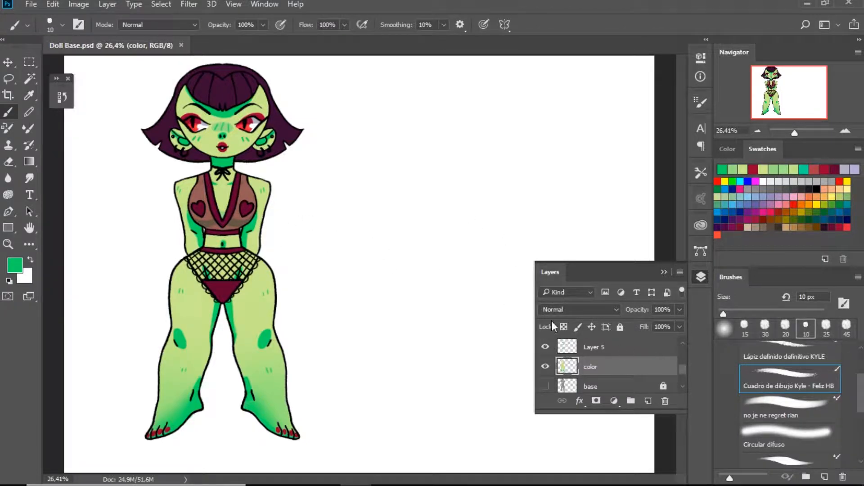
scroll(681, 374, "up", 5)
left_click(585, 347)
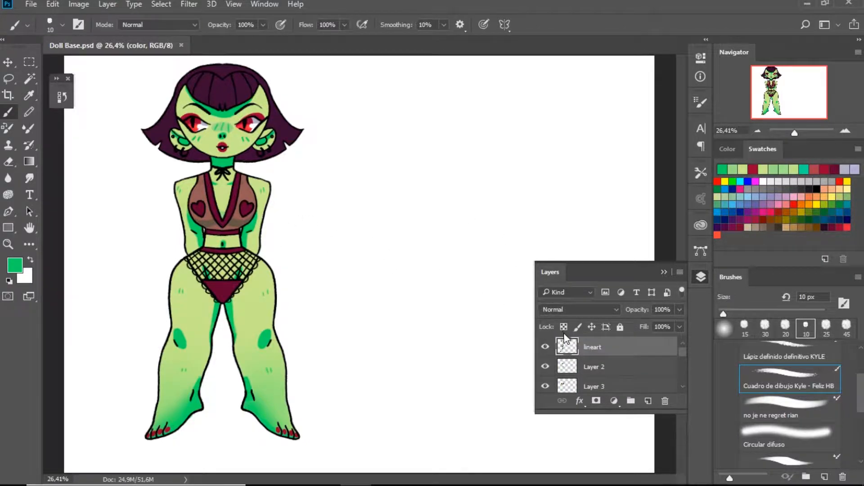
left_click(564, 327)
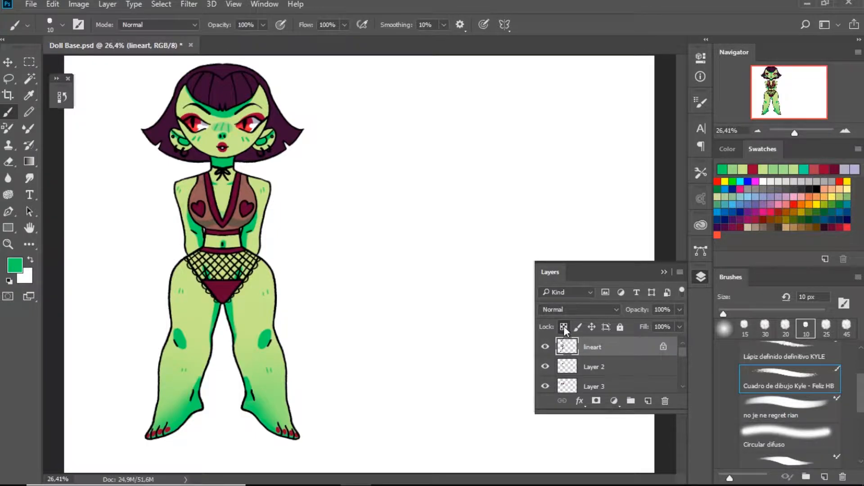
Step: On Layer 1, paint a dark red highlight band across the bangs with a 30 px brush
key("ctrl+plus")
mouse_move(480, 478)
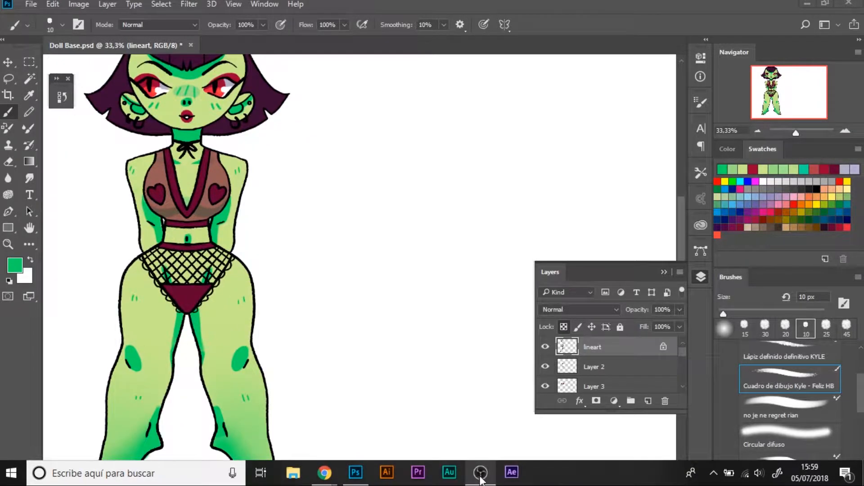
key("ctrl+plus")
key("ctrl+plus")
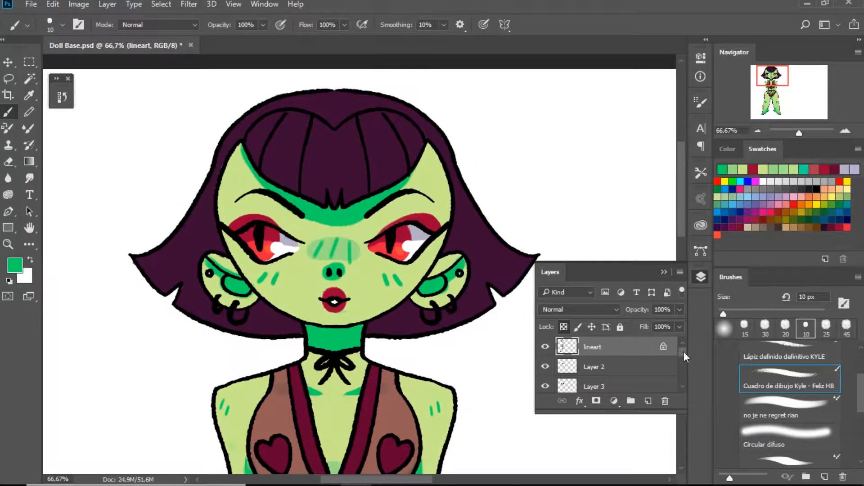
scroll(677, 358, "down", 2)
left_click(544, 377)
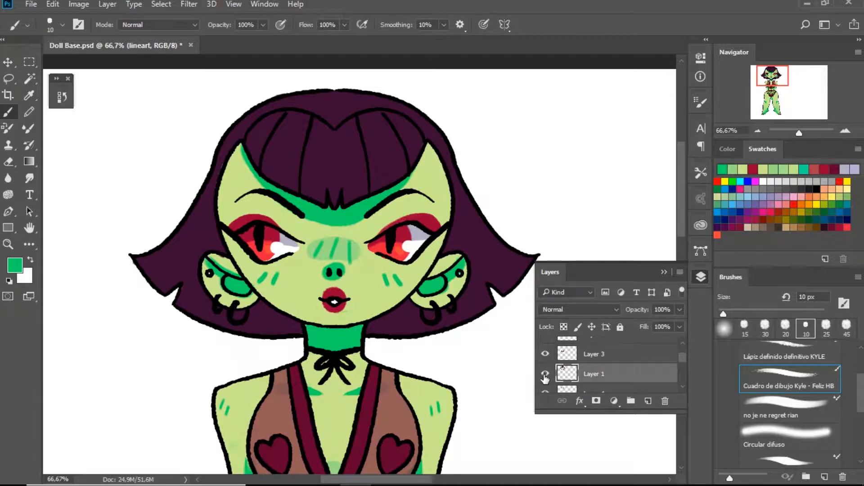
left_click(361, 141, "alt")
left_click(788, 234)
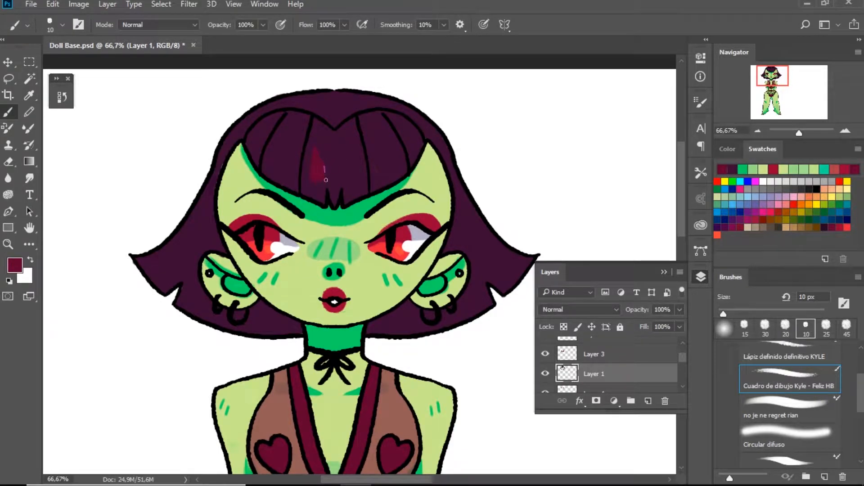
key("bracketright")
key("bracketright")
mouse_move(287, 152)
left_mouse_down()
mouse_move(333, 183)
mouse_move(349, 149)
mouse_move(365, 172)
mouse_move(410, 143)
mouse_move(362, 154)
left_mouse_up()
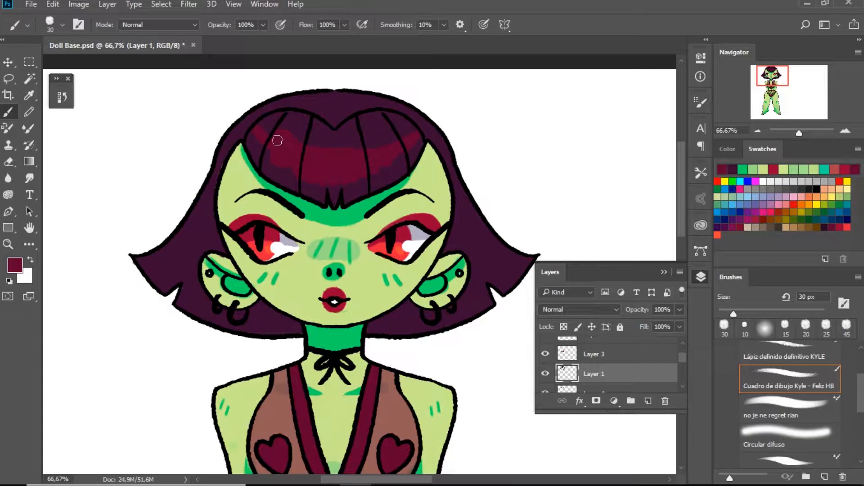
mouse_move(304, 153)
left_mouse_down()
mouse_move(389, 149)
mouse_move(284, 168)
mouse_move(330, 184)
mouse_move(362, 175)
mouse_move(413, 141)
left_mouse_up()
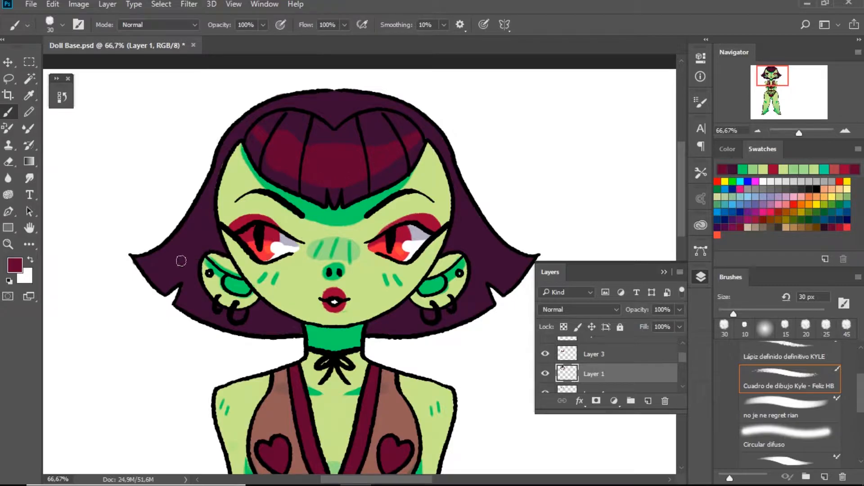
Step: Paint darker purple strand strokes through the hair on both sides of the face with a 20 px brush
left_click_drag(153, 273, 231, 182)
left_click(824, 225)
key("bracketleft")
left_click_drag(136, 271, 205, 214)
mouse_move(141, 292)
left_mouse_down()
mouse_move(165, 284)
mouse_move(216, 222)
left_mouse_up()
left_click_drag(171, 315, 201, 288)
left_click_drag(243, 330, 261, 302)
left_click_drag(272, 335, 282, 316)
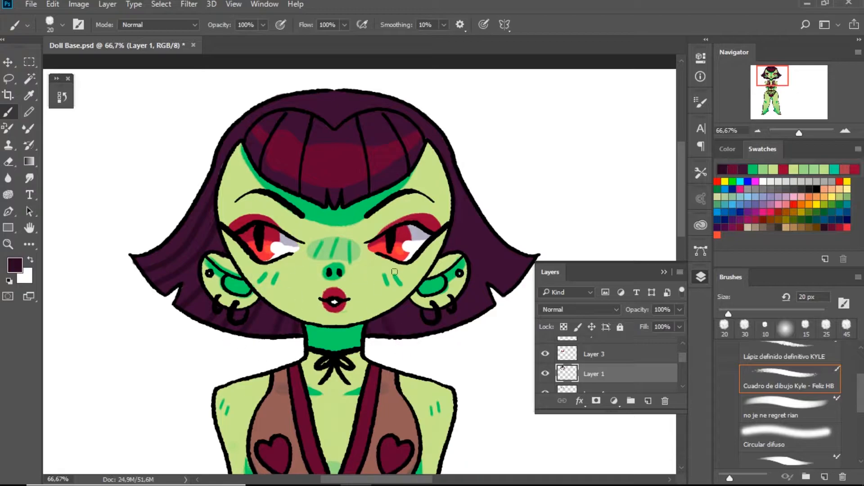
mouse_move(464, 329)
left_mouse_down()
mouse_move(473, 310)
mouse_move(492, 308)
left_mouse_up()
left_click_drag(454, 220, 465, 252)
left_click_drag(459, 201, 487, 257)
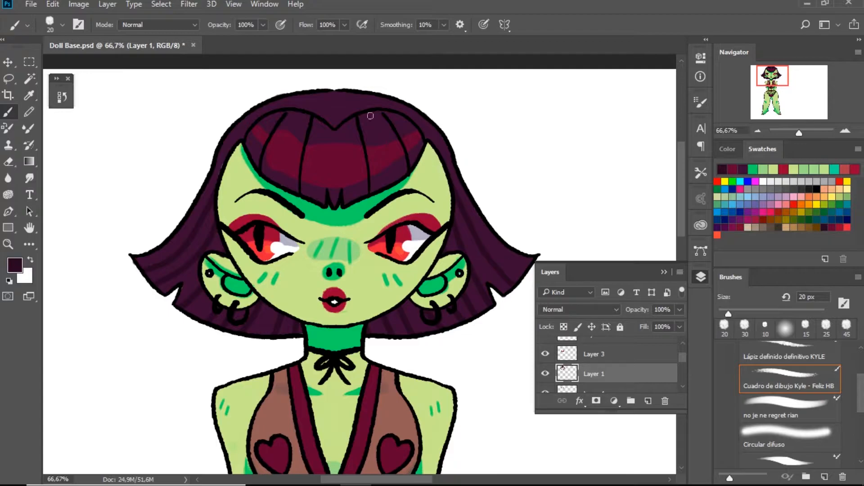
Step: Add dark purple strand strokes on the crown, converging on the notch above the bangs
left_click_drag(333, 92, 334, 123)
left_click_drag(370, 94, 338, 126)
left_click_drag(302, 95, 330, 120)
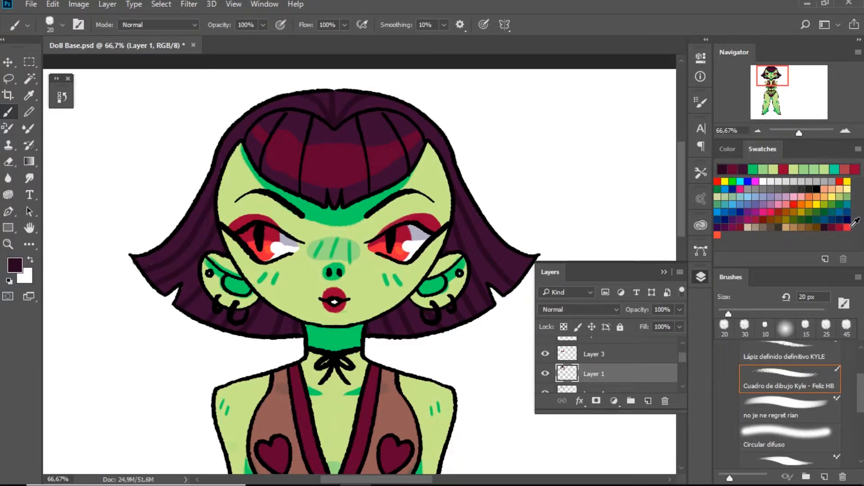
Step: Paint bright red oval and dot highlights on the bangs with the 20 px brush
left_click(715, 234)
mouse_move(319, 169)
left_mouse_down()
mouse_move(319, 153)
mouse_move(319, 181)
left_mouse_up()
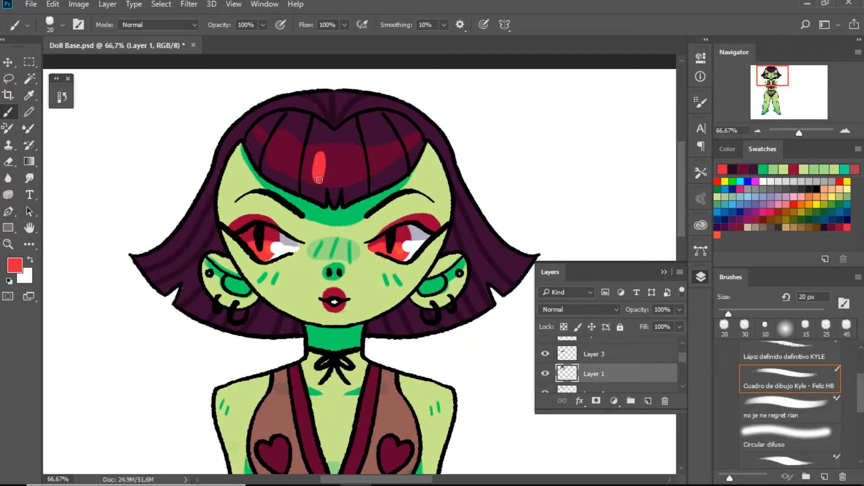
left_click_drag(375, 141, 381, 173)
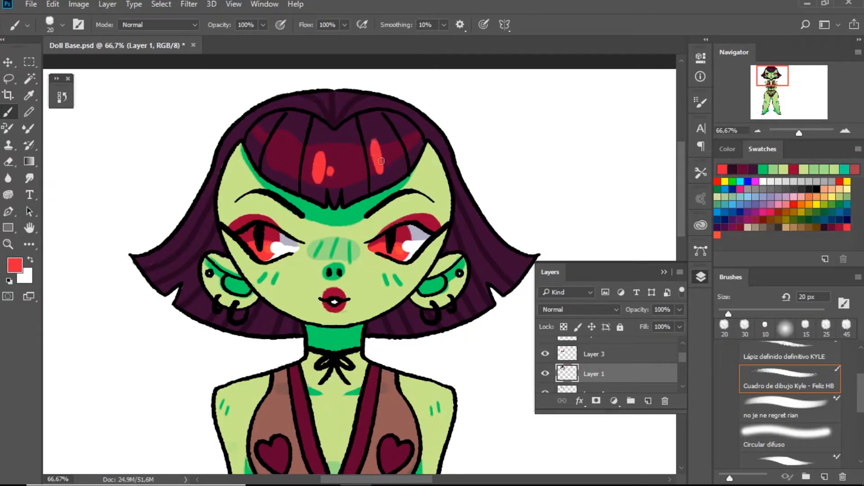
left_click_drag(280, 149, 278, 160)
Step: Draw pale pink sparkles, stars, small circles and dots over the bangs and side hair with an 8 px brush
left_click(717, 234)
key("bracketleft")
key("bracketleft")
key("bracketleft")
key("bracketleft")
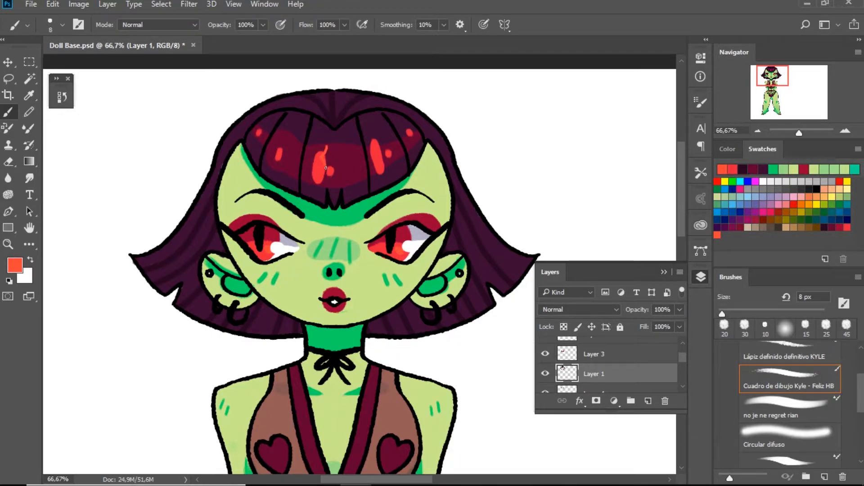
left_click(727, 148)
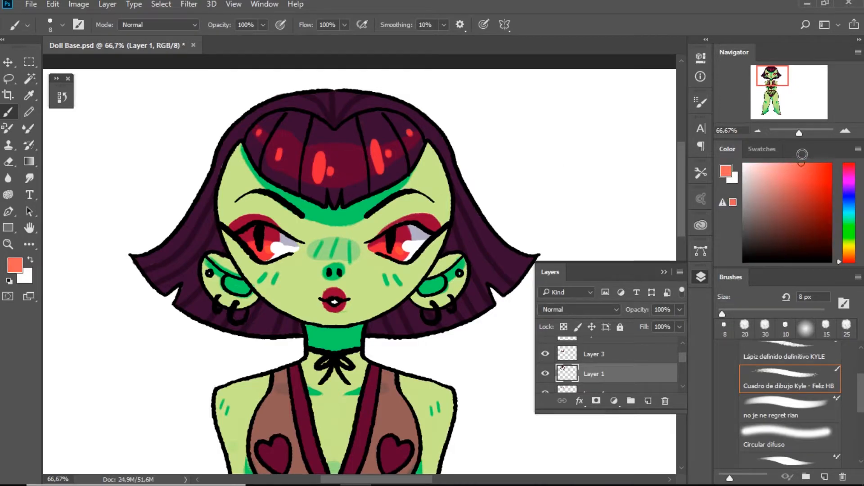
left_click(777, 163)
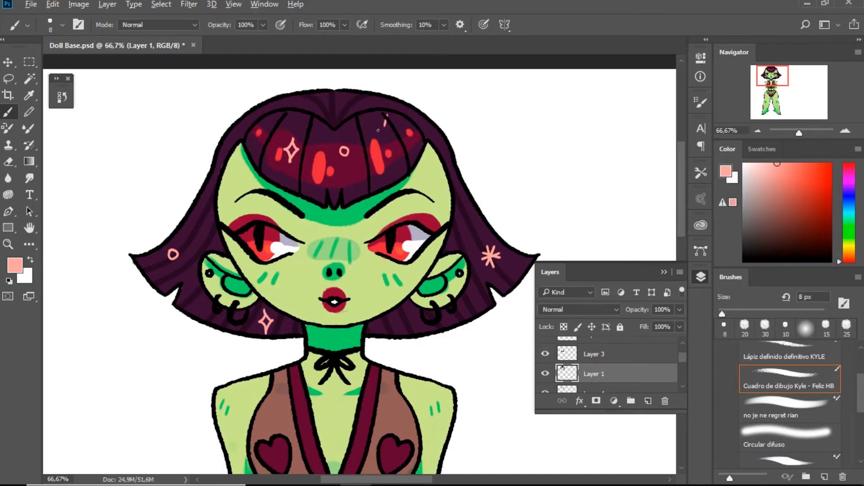
key("ctrl+z")
key("ctrl+z")
left_click(195, 221)
left_click(475, 227)
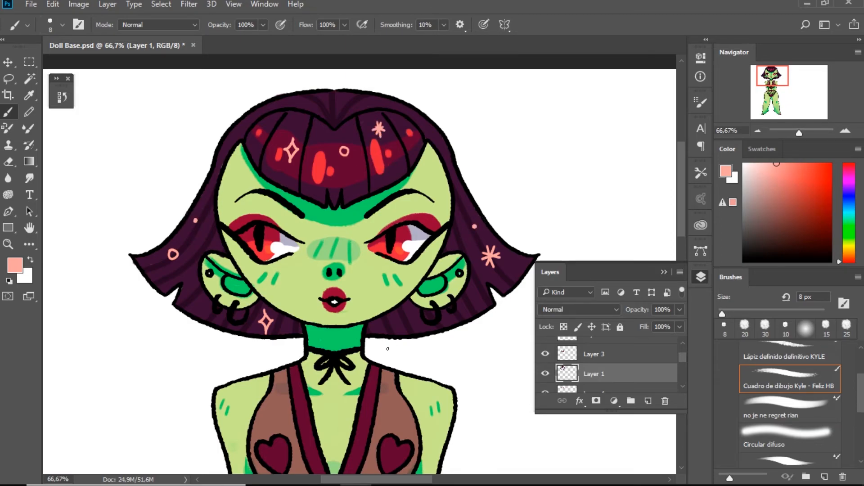